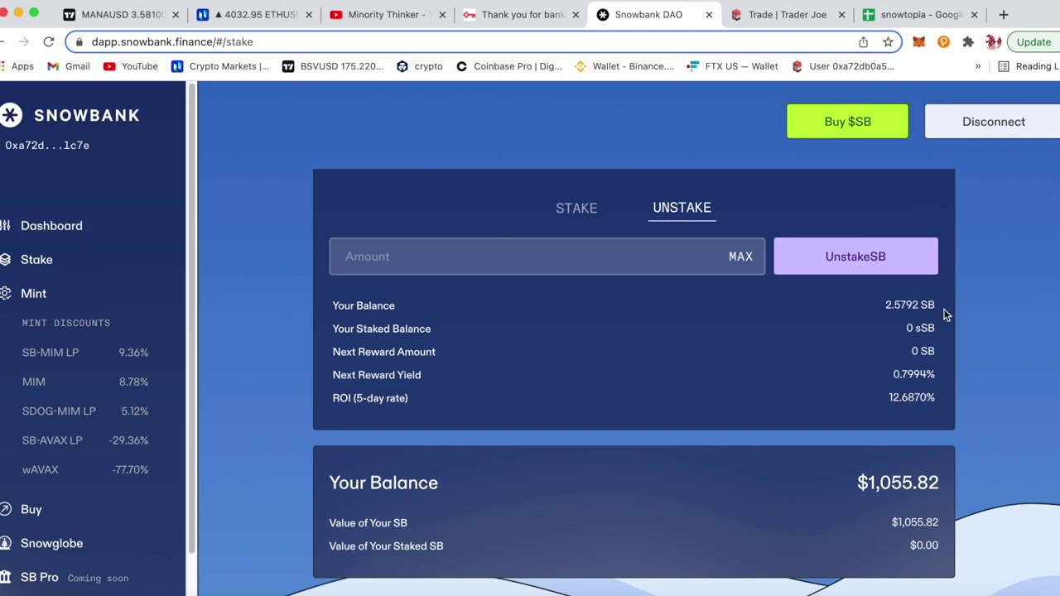
After reading the 2.5792 SB unstaked balance worth $1,055.82, switch to the snowtopia spreadsheet.
key(super+9)
Review the snowtopia losses sheet and compare it with the Snowbank dashboard's $409.35 SB price.
click(433, 450)
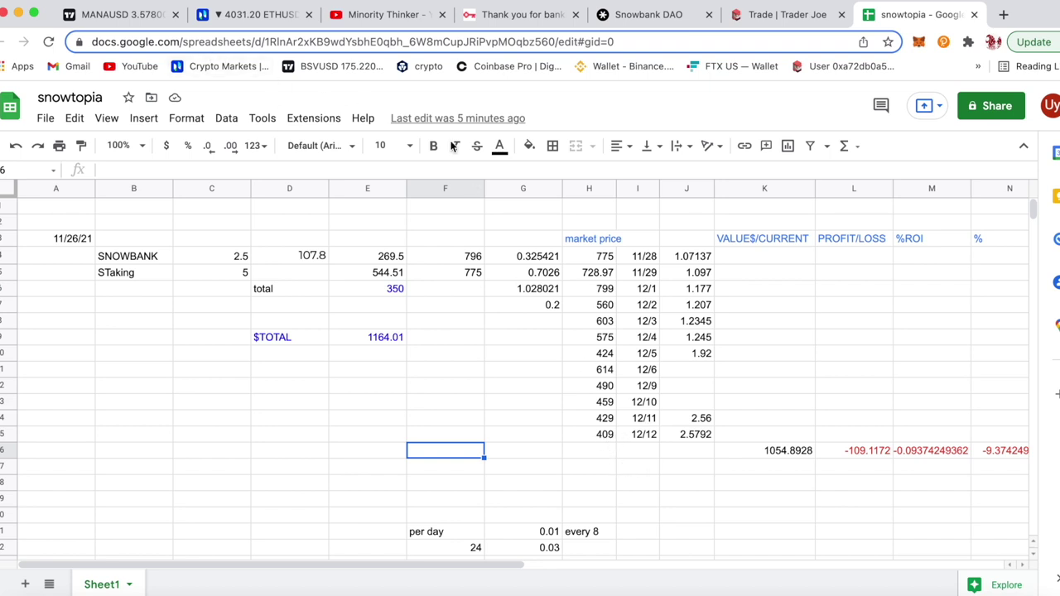
click(648, 15)
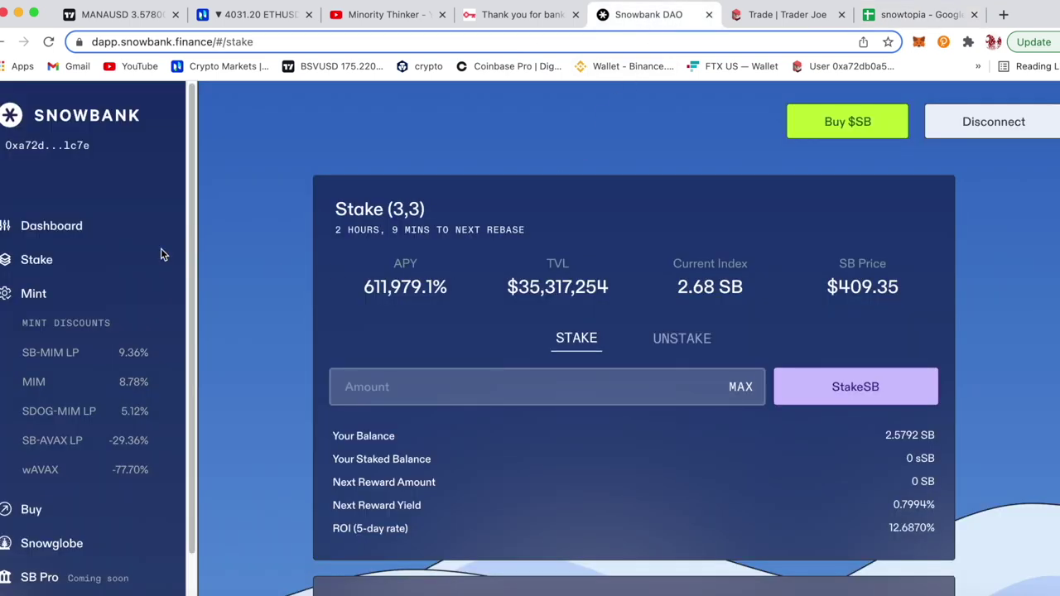
click(83, 230)
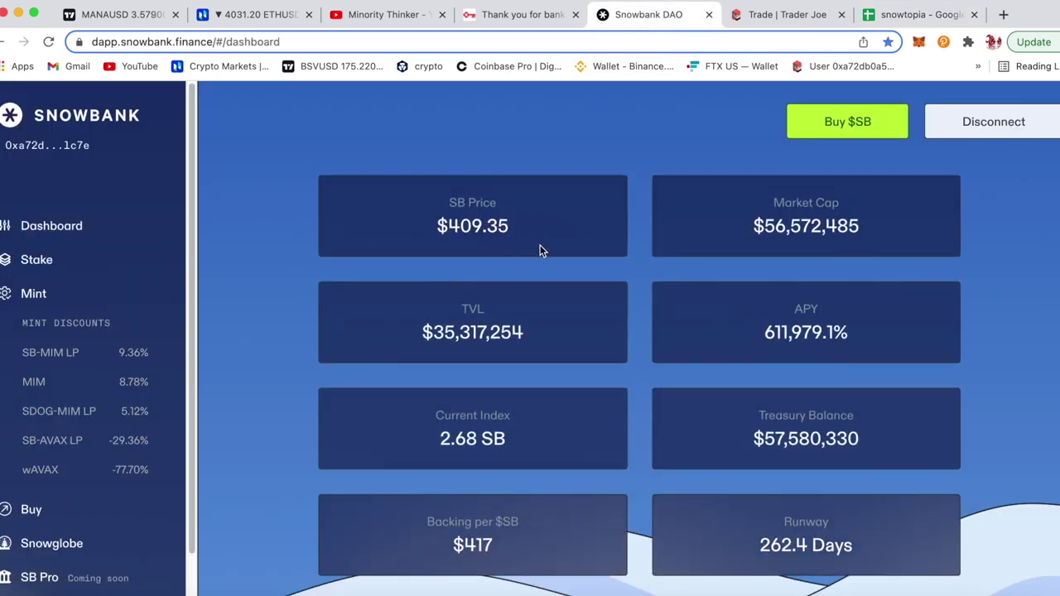
click(888, 18)
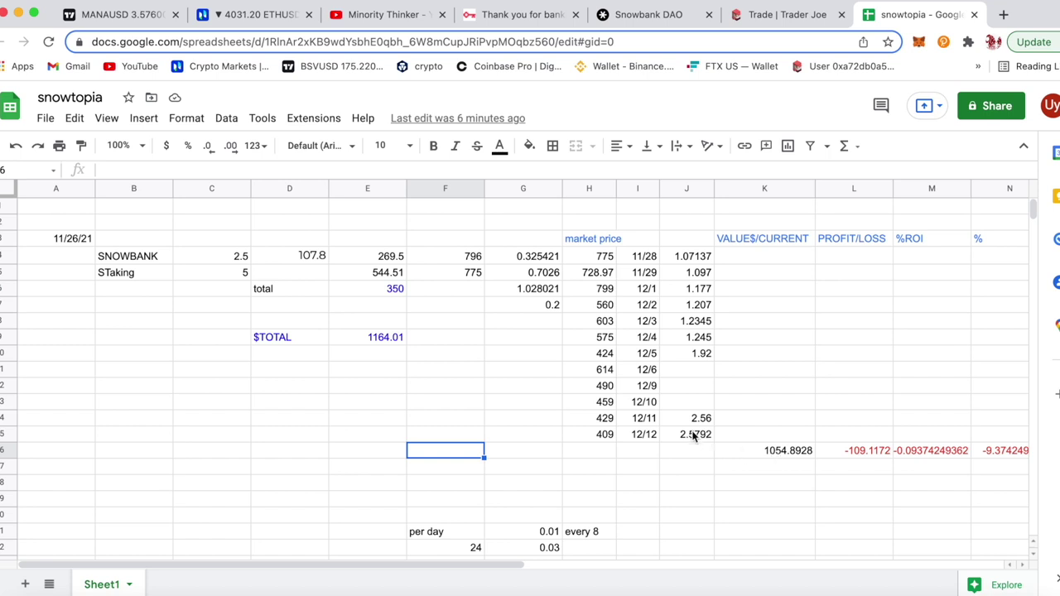
Verify that K16's =H15*J15 gives 1054.8928 from the 409 price times 2.5792 SB.
click(694, 437)
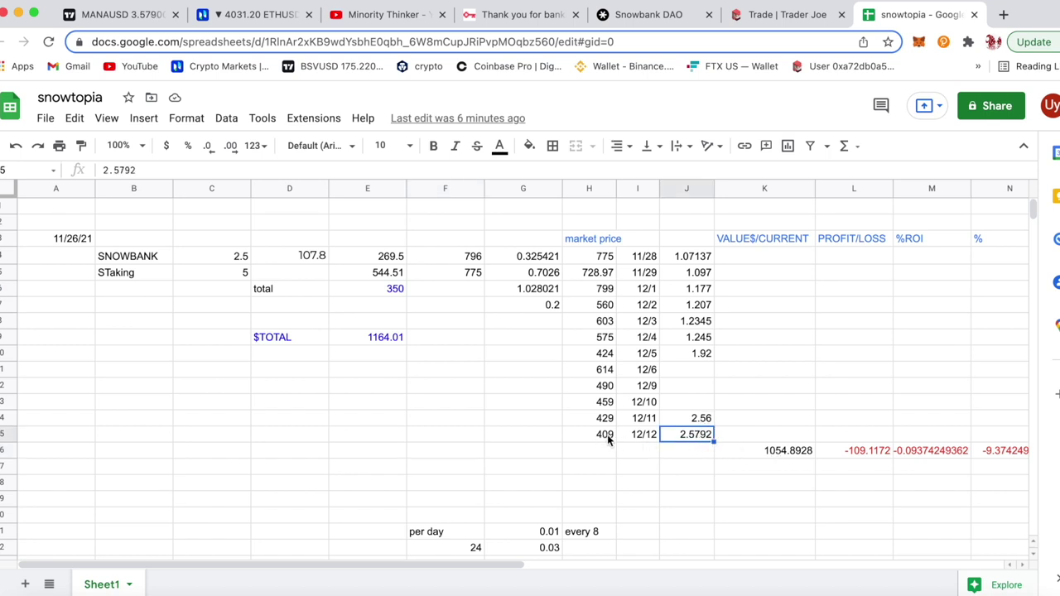
click(788, 457)
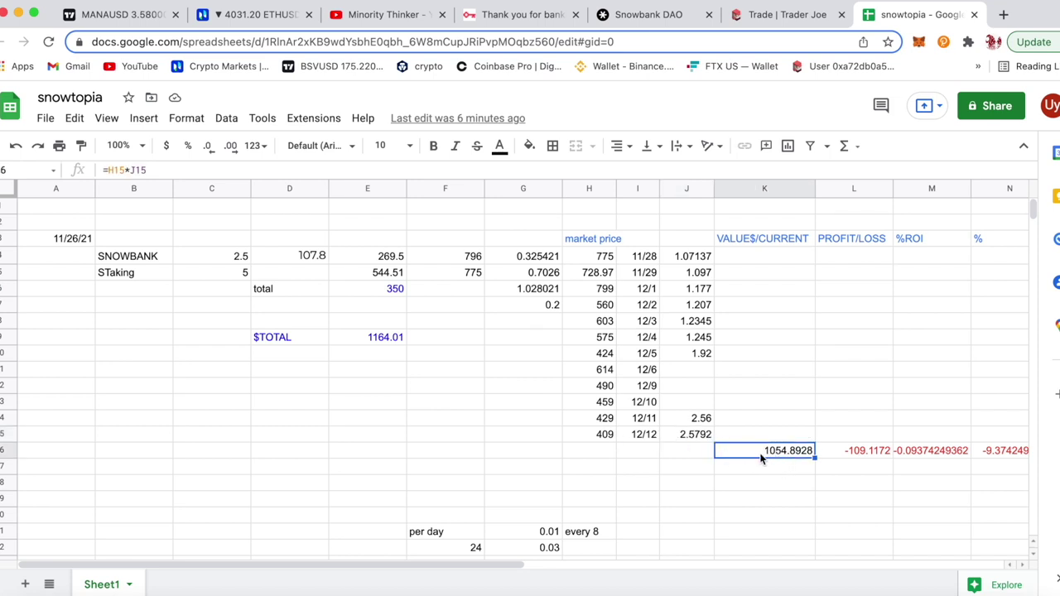
click(623, 17)
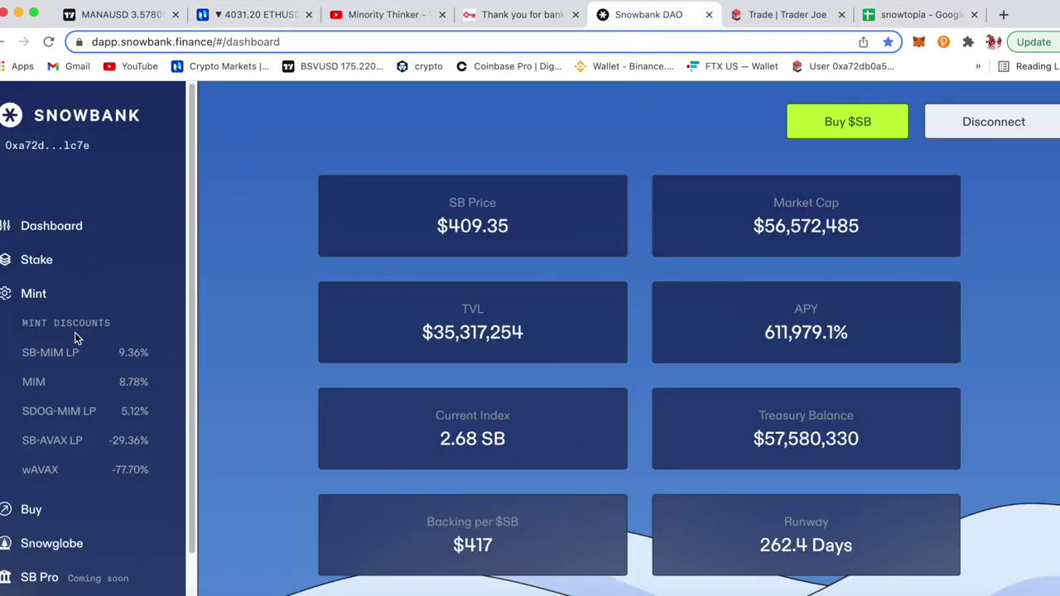
click(43, 266)
scroll(596, 403, down, 2)
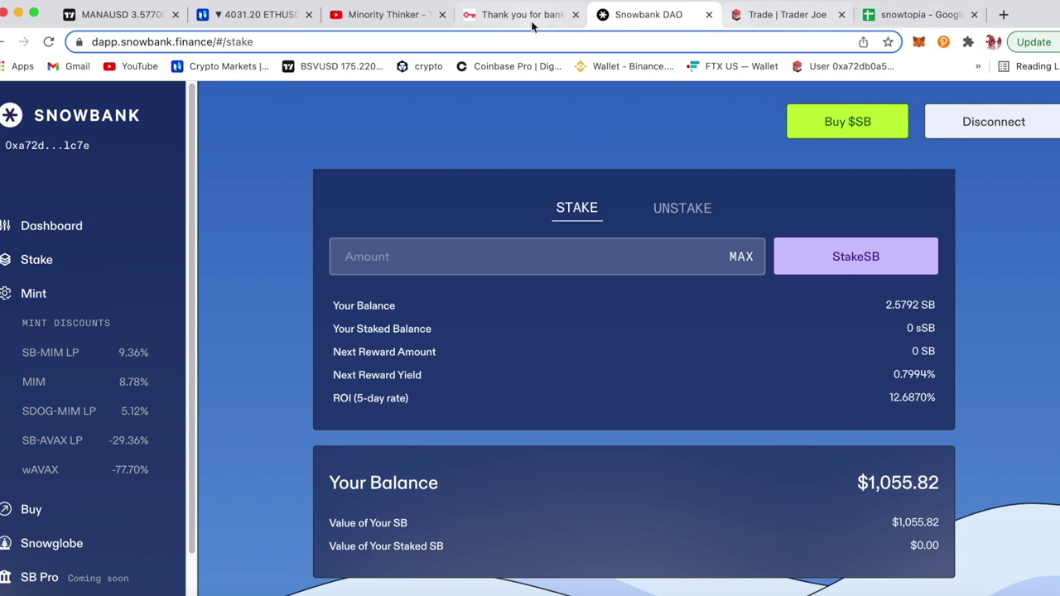
click(904, 16)
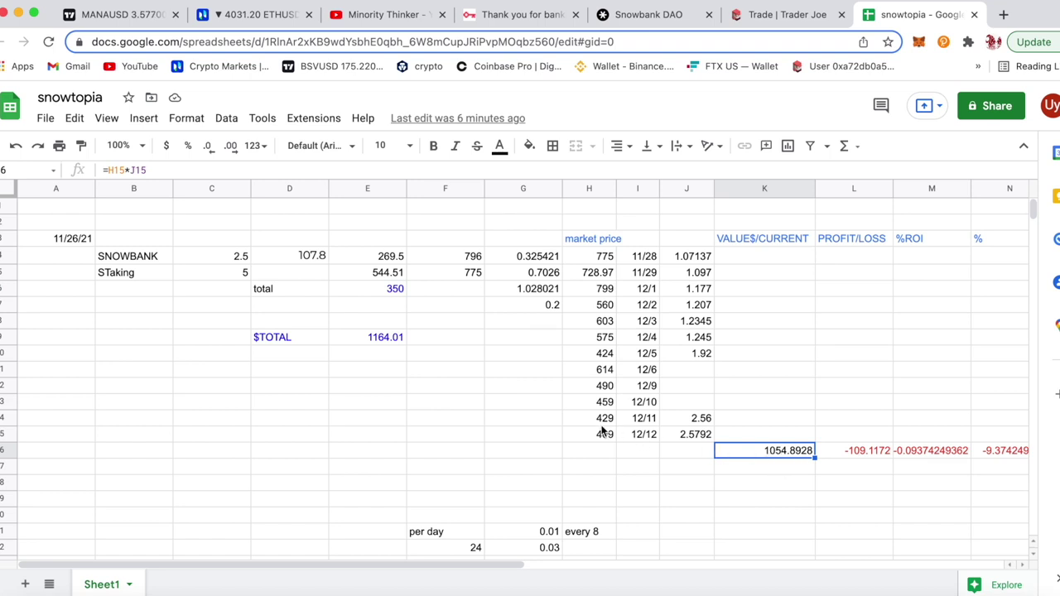
Inspect the L16 profit/loss (-109.1172) and N16 ROI (-9.37%) formulas, then return to Snowbank.
click(869, 451)
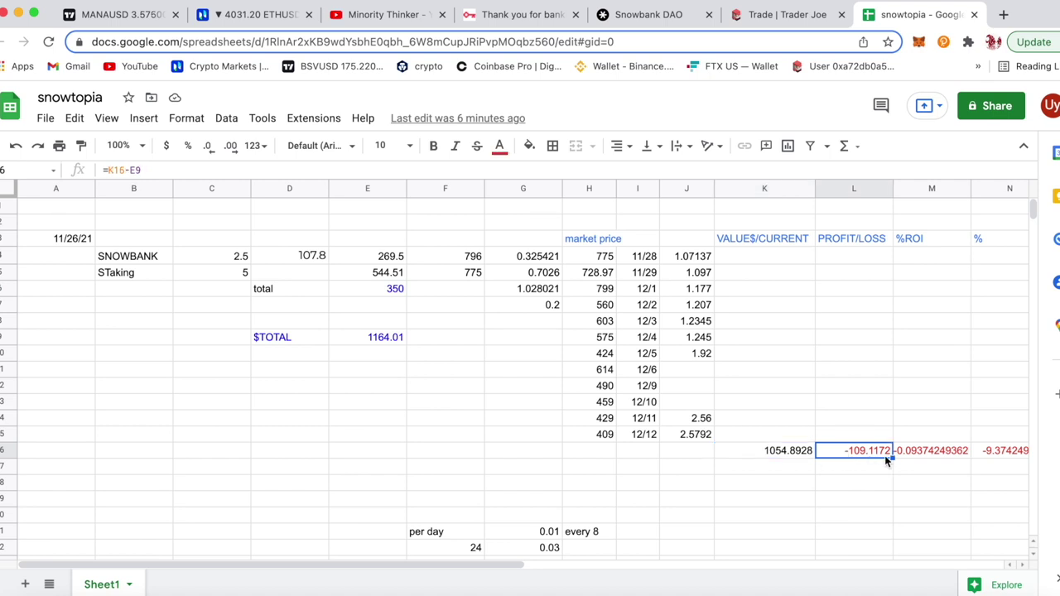
click(998, 454)
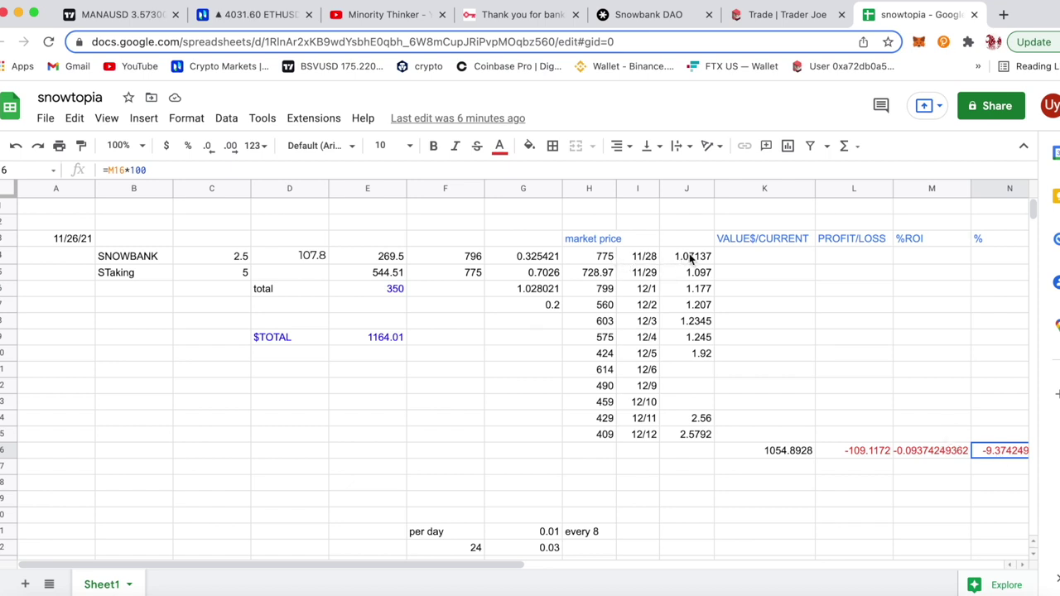
scroll(641, 502, down, 4)
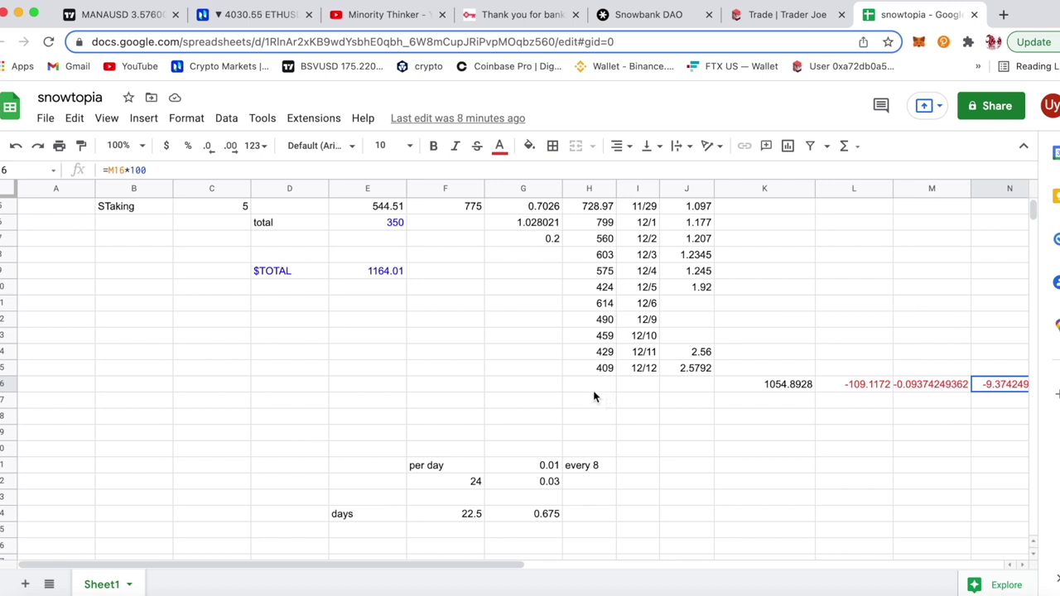
key(super+5)
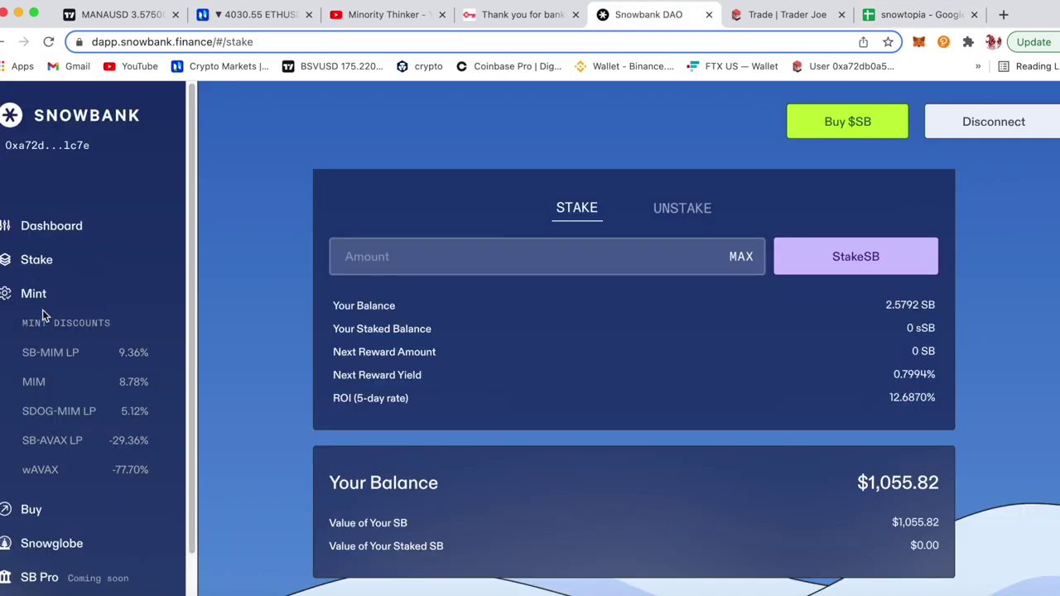
Compare the dashboard's $409.35 SB price and 611,979.1% APY against the snowtopia sheet figures.
click(50, 238)
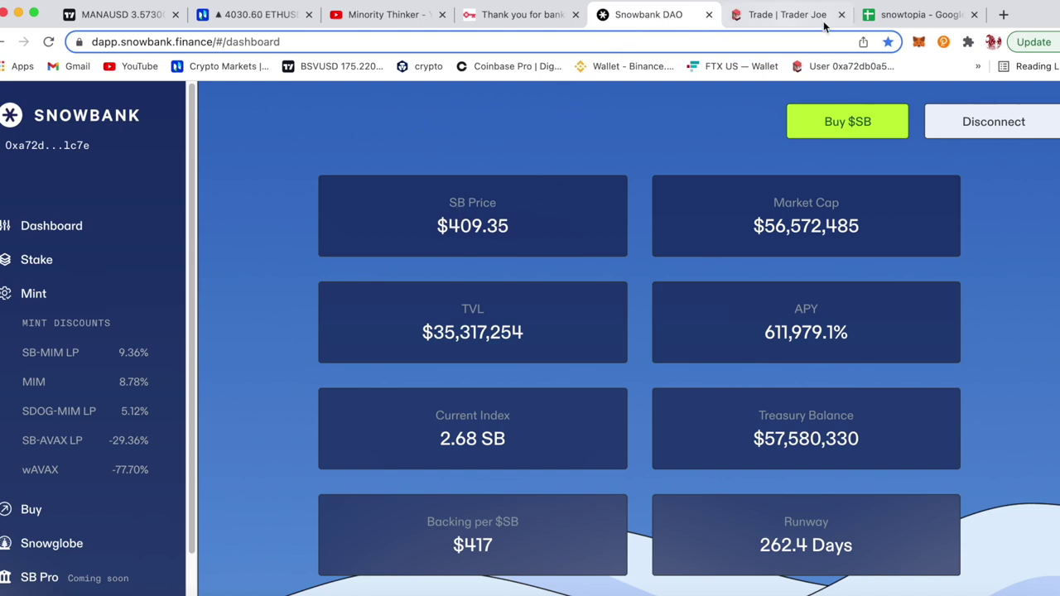
click(910, 14)
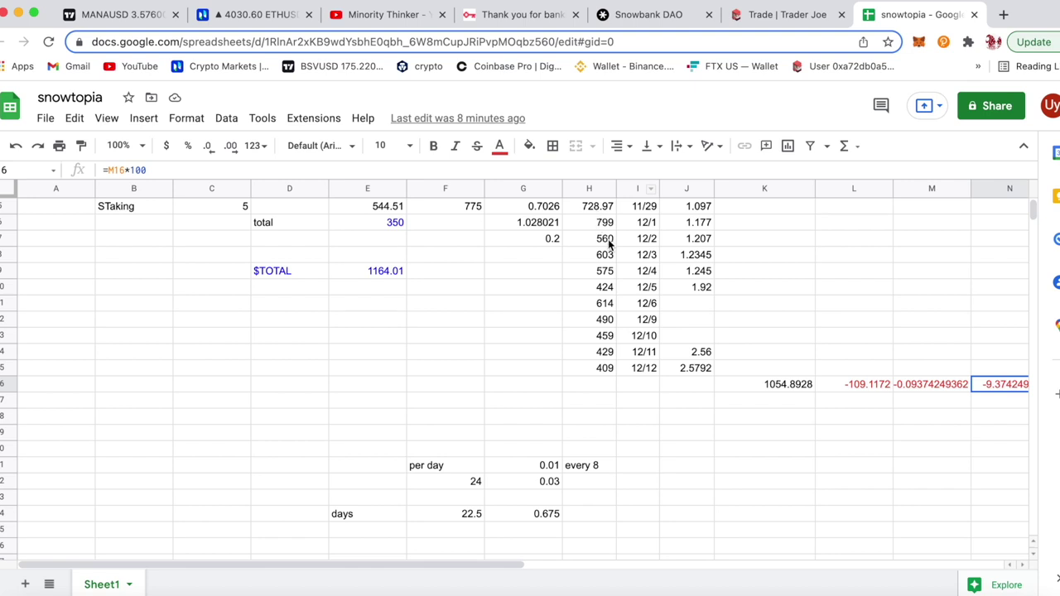
click(646, 17)
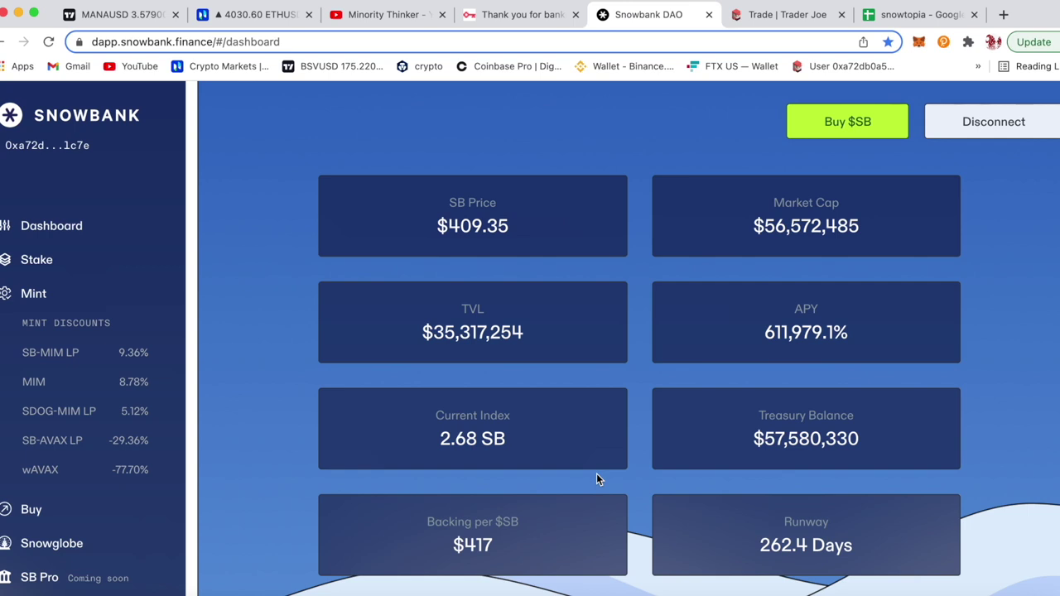
click(931, 15)
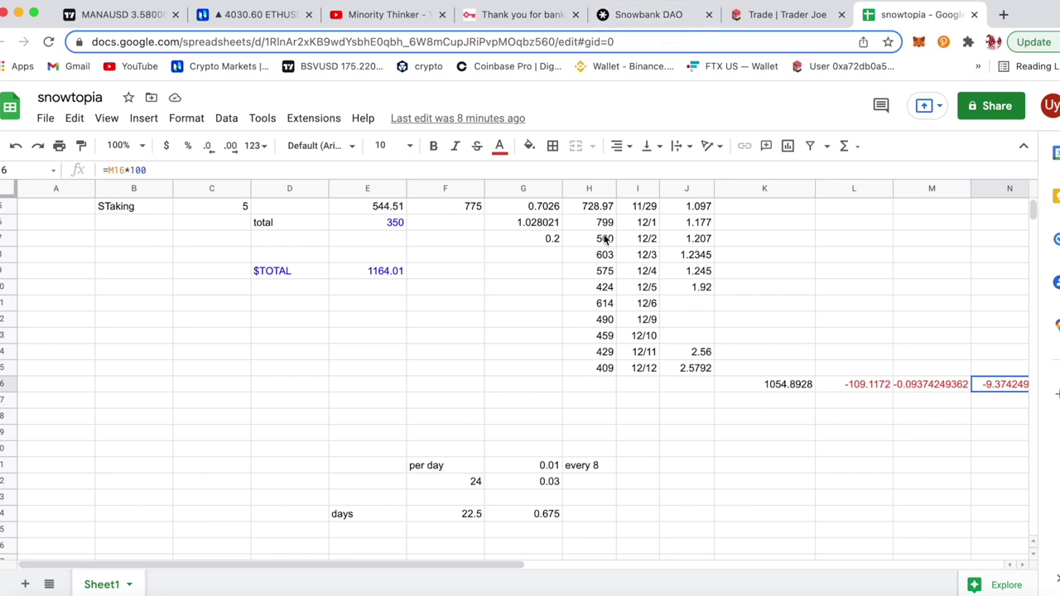
click(656, 14)
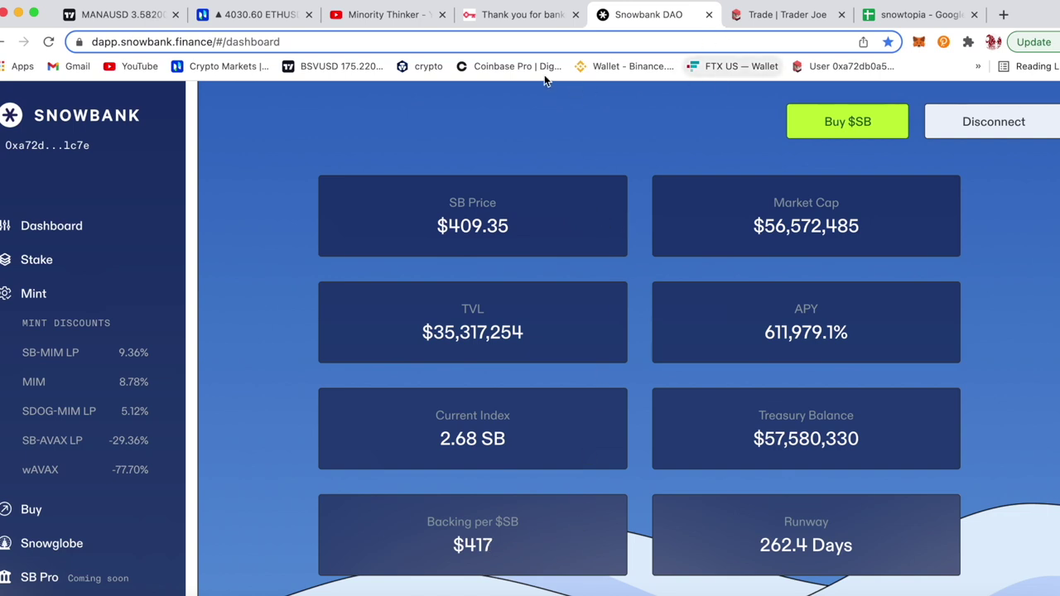
Find the older 'My Staking 7 days' video at 0:38 showing SB at $424.33.
click(391, 15)
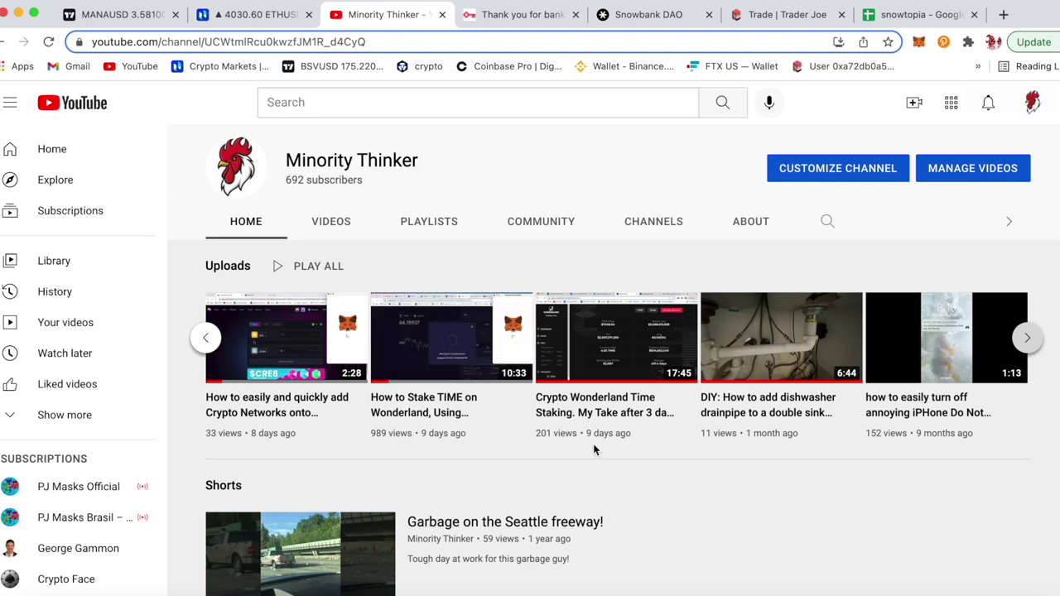
click(205, 337)
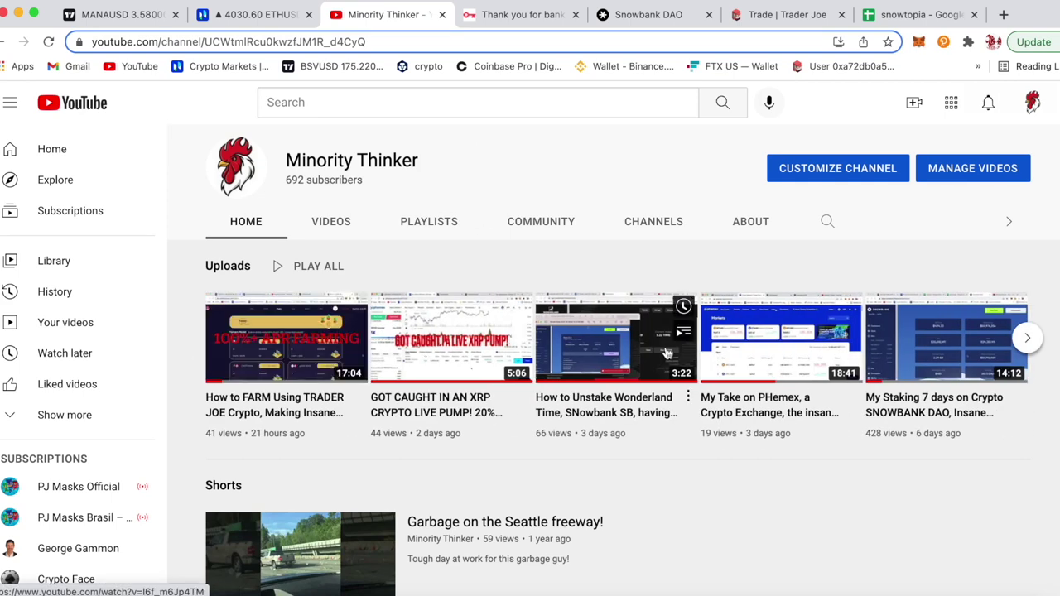
click(666, 354)
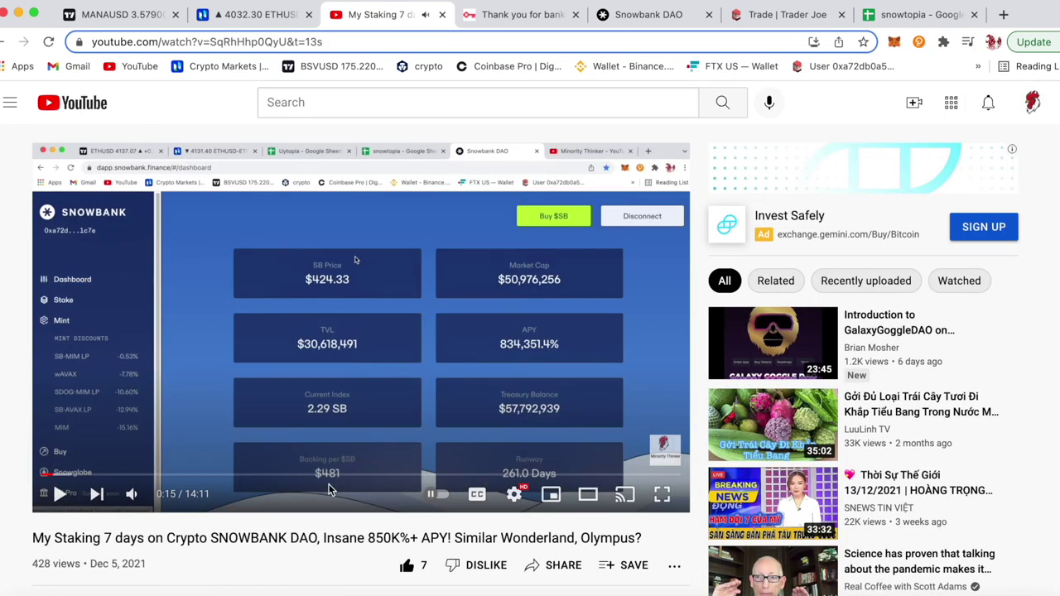
click(72, 475)
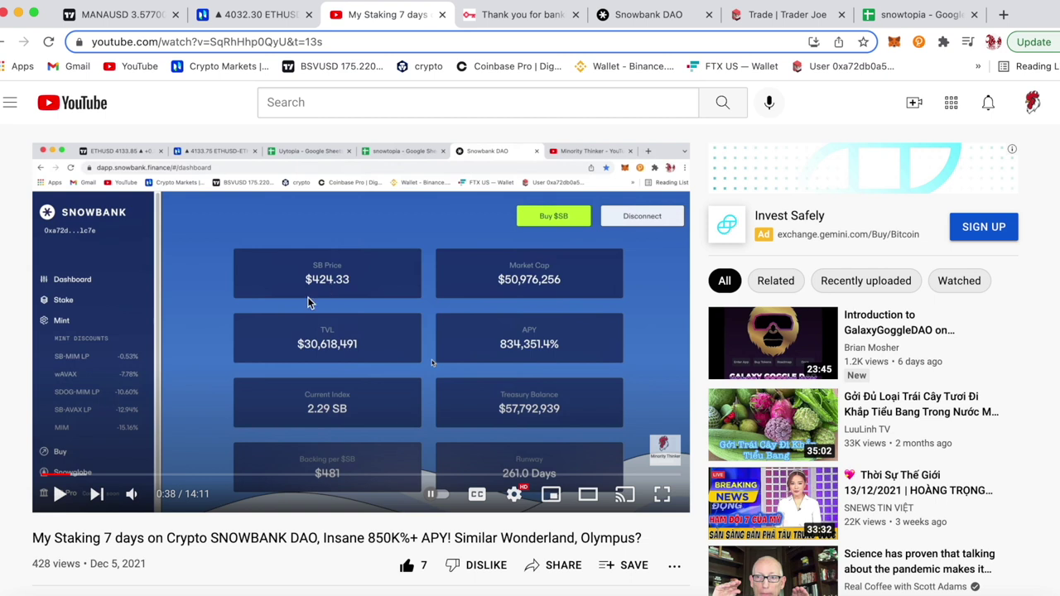
click(651, 23)
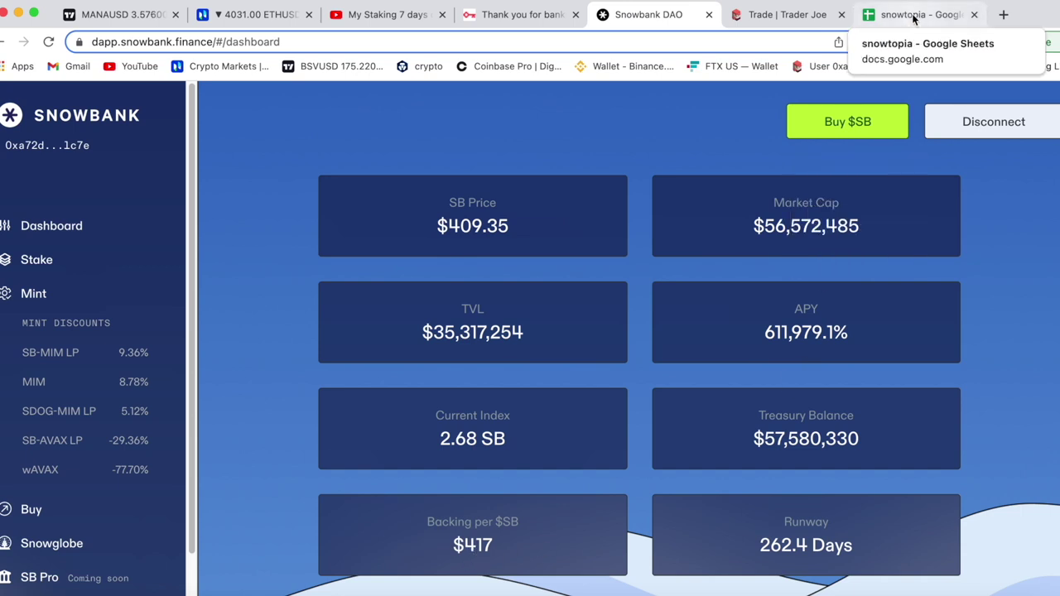
Shrink the old dashboard screenshot and place it beside the live Snowbank dashboard.
click(401, 16)
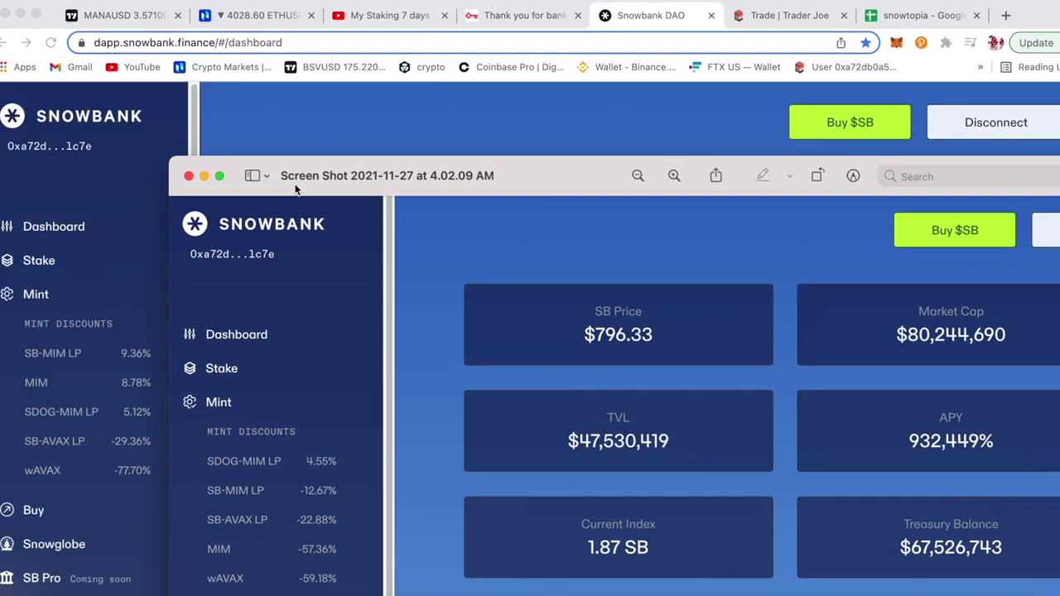
drag(294, 190, 151, 148)
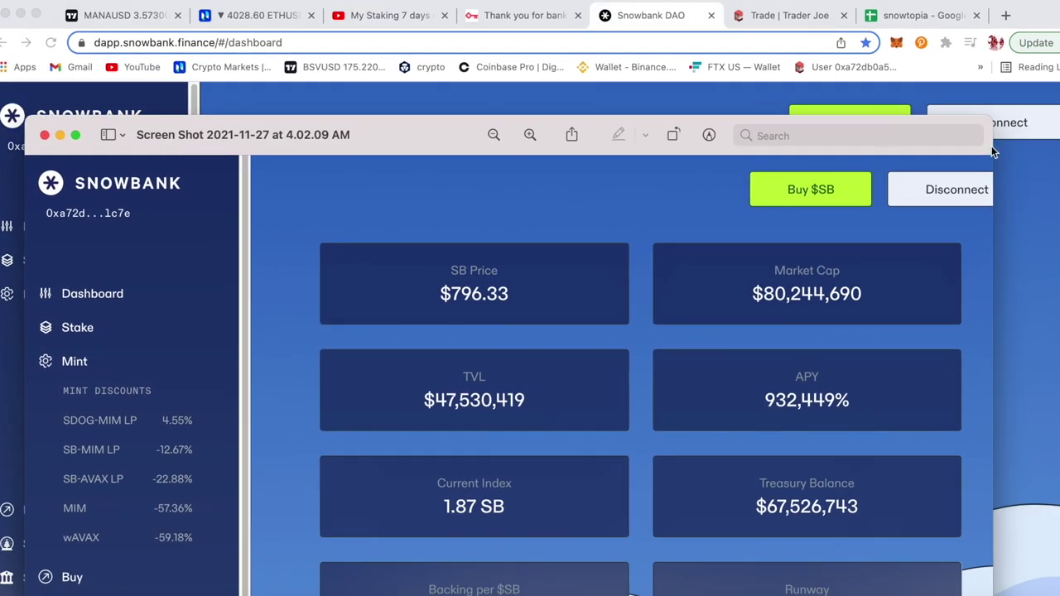
drag(137, 125, 223, 108)
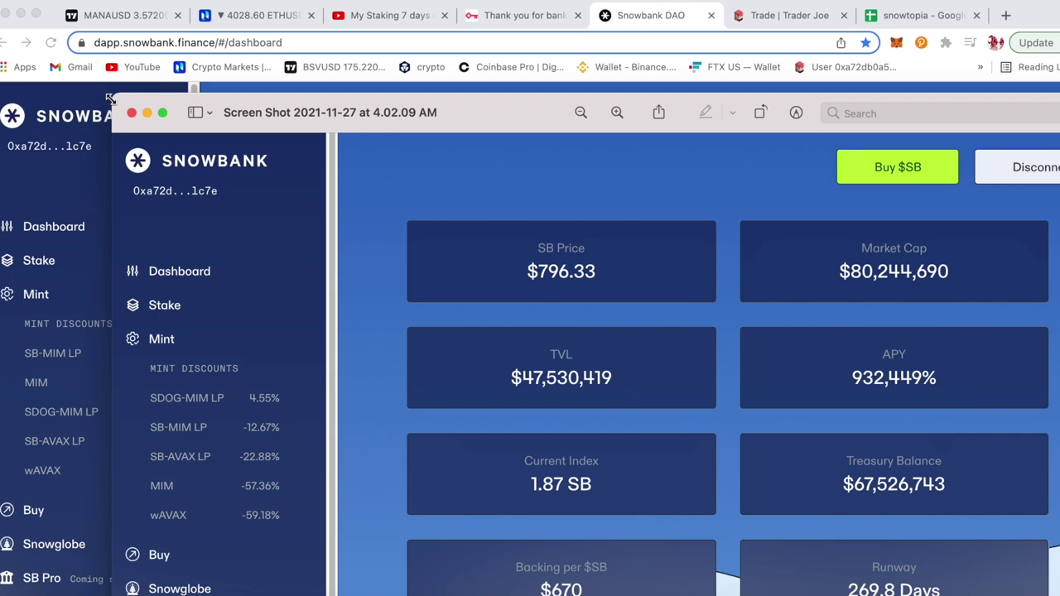
drag(110, 98, 584, 254)
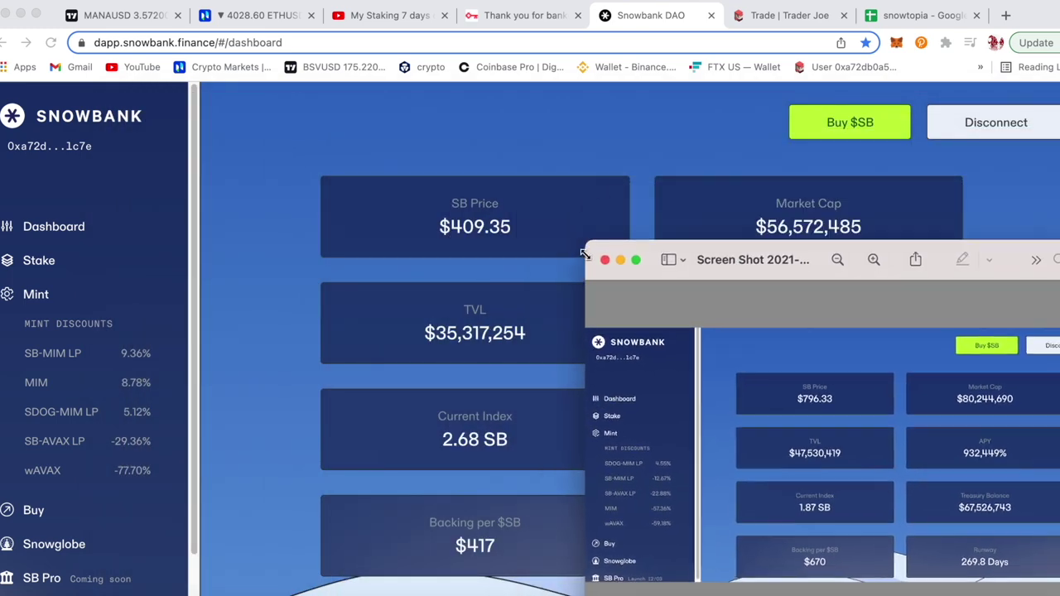
drag(773, 250, 754, 66)
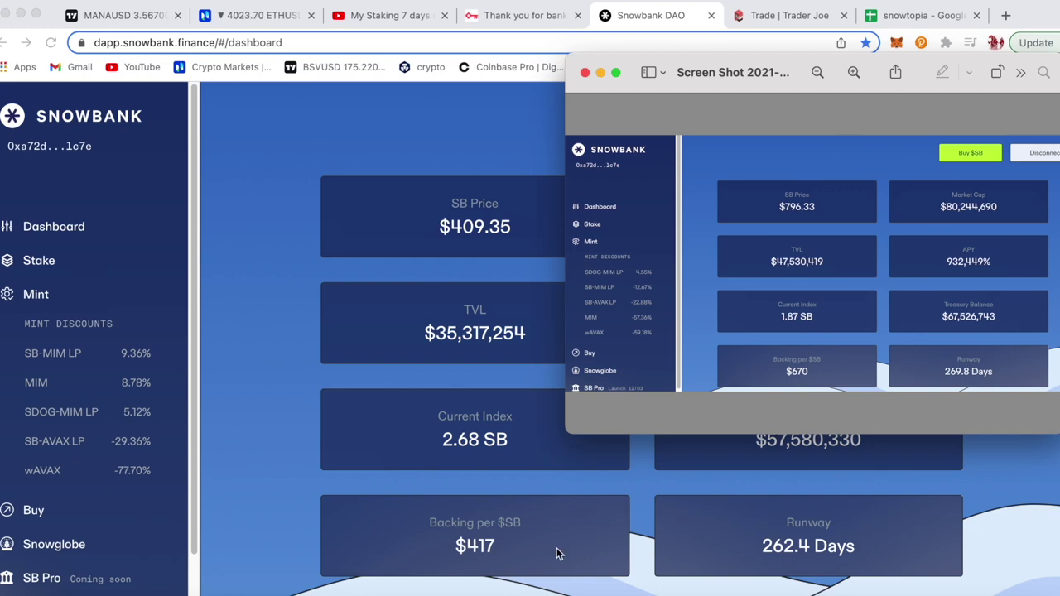
Compare figures, dismiss the screenshot, and bring up CoinGecko's Snowbank page at $409.01.
drag(799, 72, 821, 121)
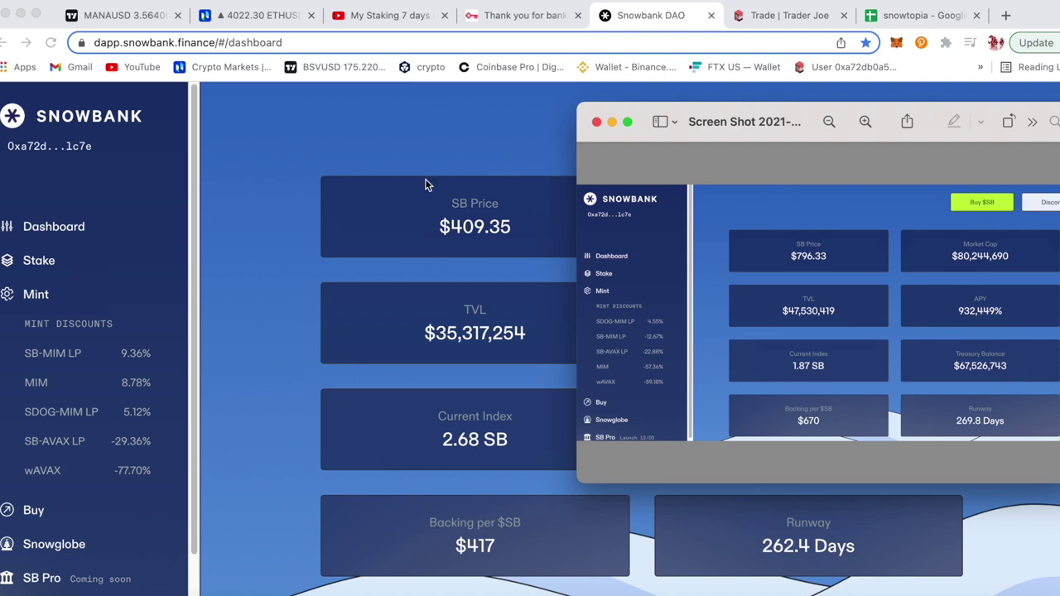
click(612, 121)
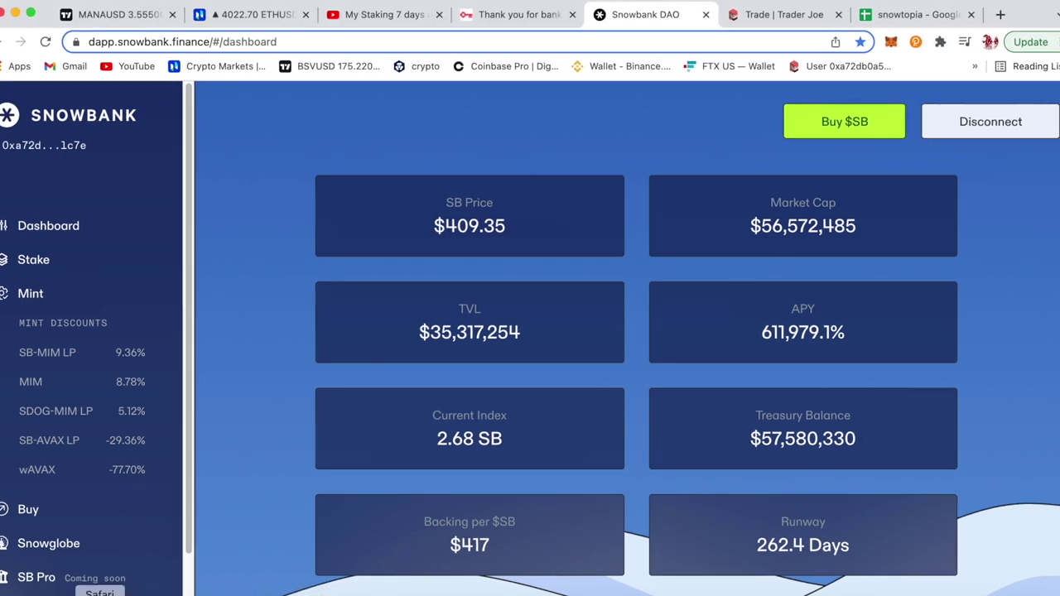
click(99, 595)
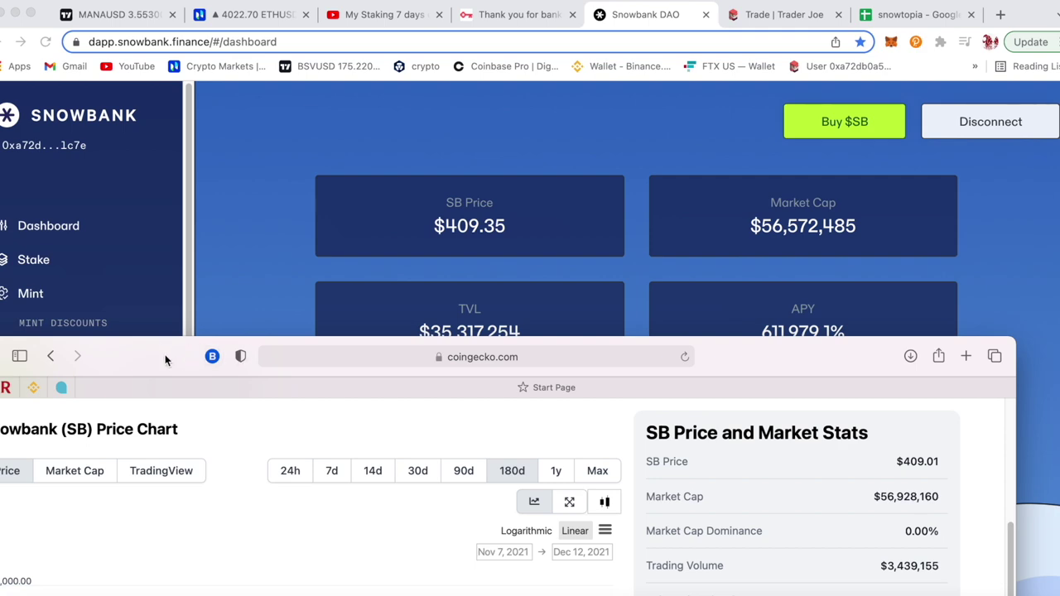
Maximize CoinGecko and view Snowbank's 30-day market cap chart, then return to the price view.
drag(165, 360, 275, 25)
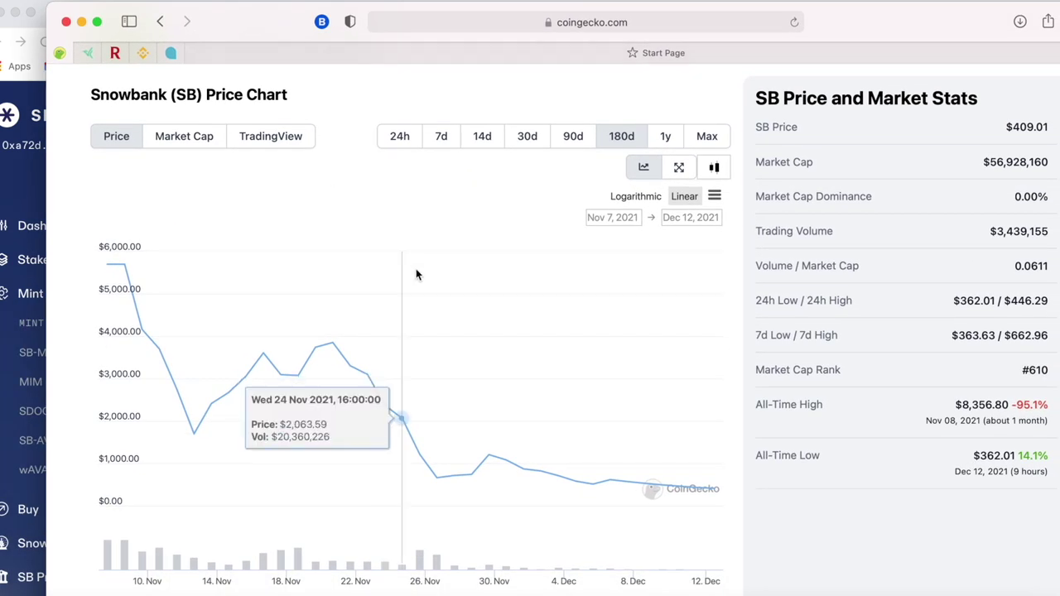
click(566, 146)
click(532, 142)
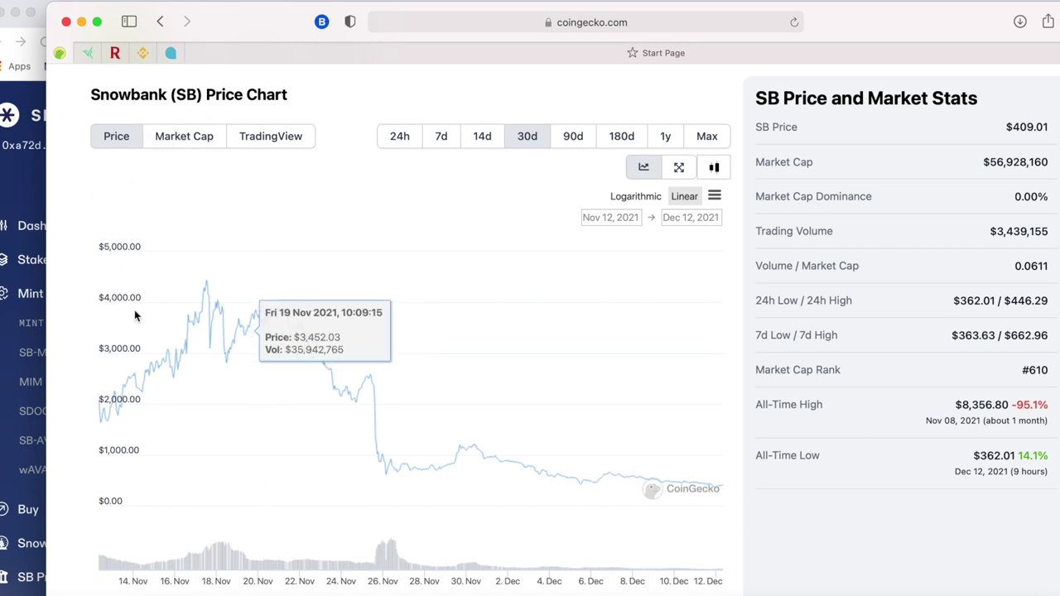
click(174, 142)
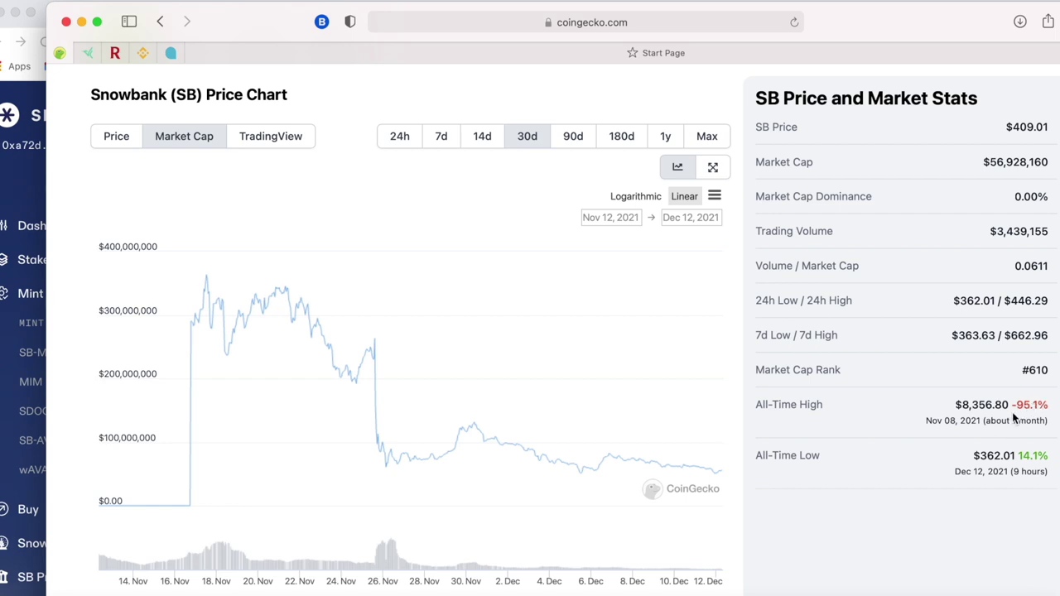
click(124, 141)
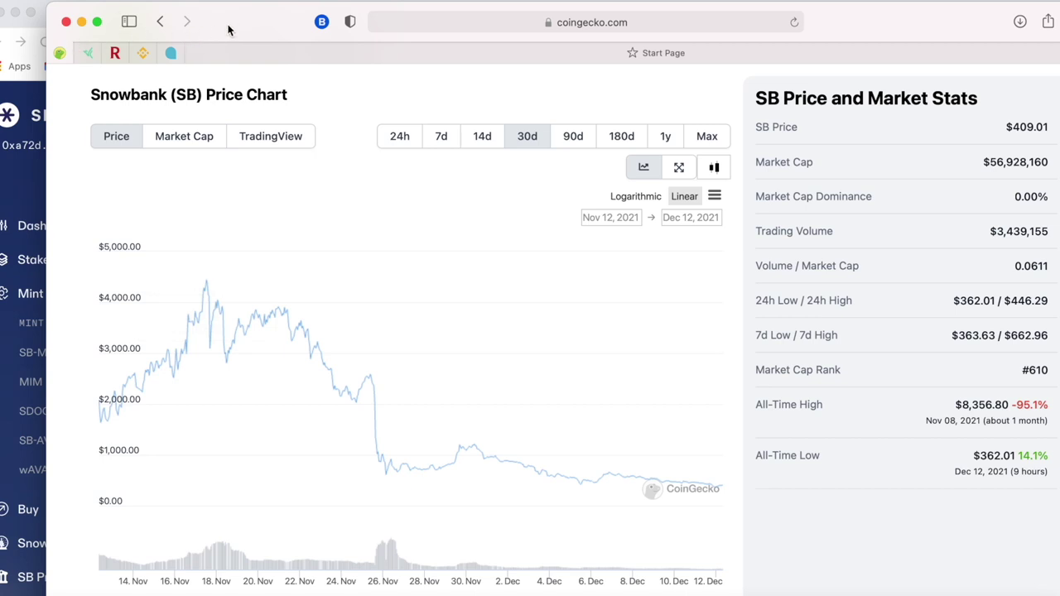
Tuck away the CoinGecko window, check the snowtopia sheet, then return to the Snowbank stake page.
click(81, 23)
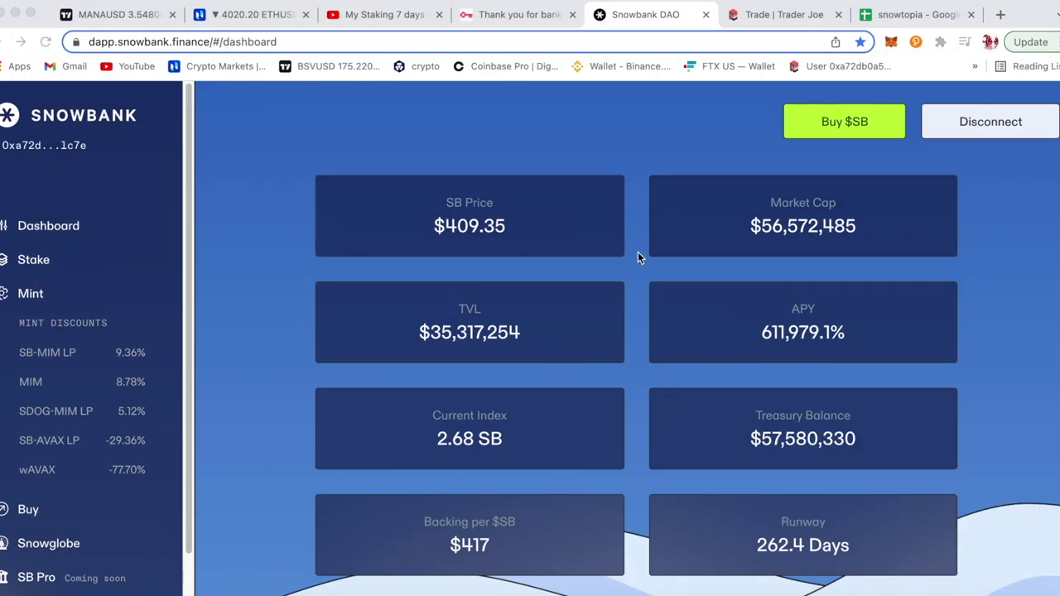
click(909, 15)
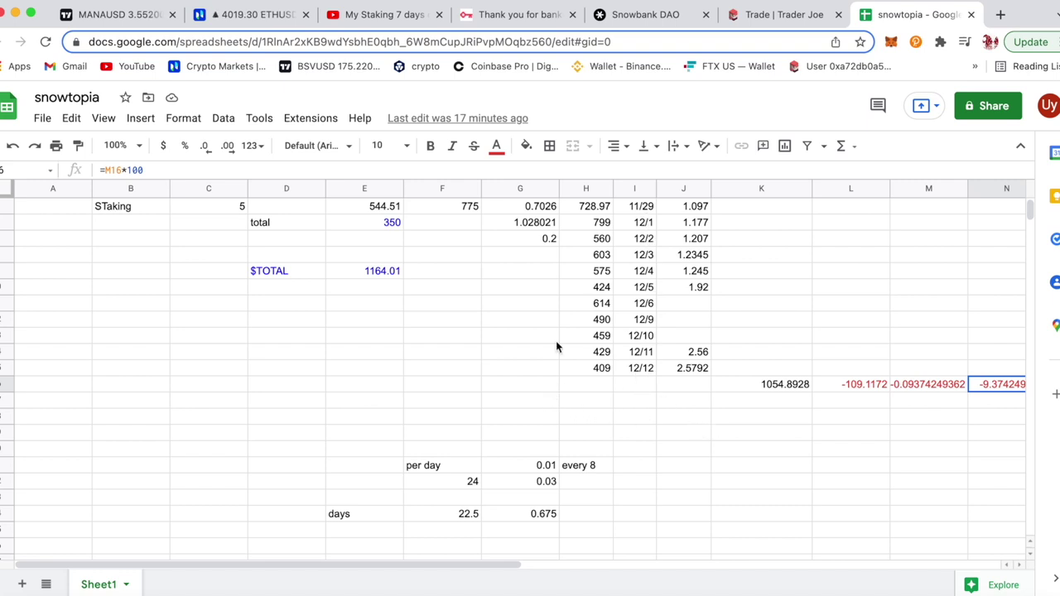
click(645, 16)
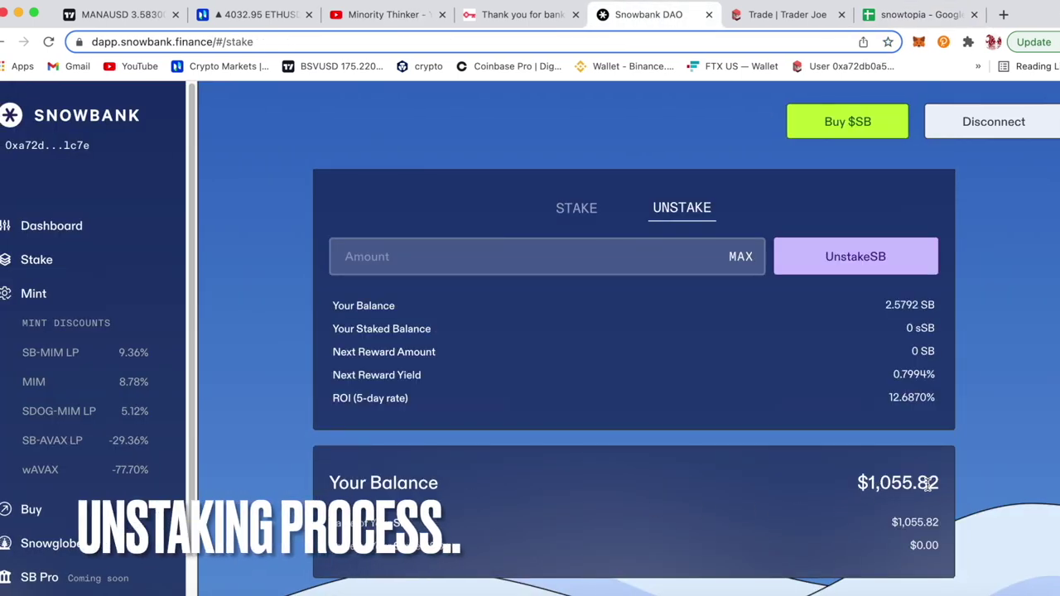
Use MAX on the Stake form to enter the full 2.579246984 SB balance.
scroll(910, 455, up, 2)
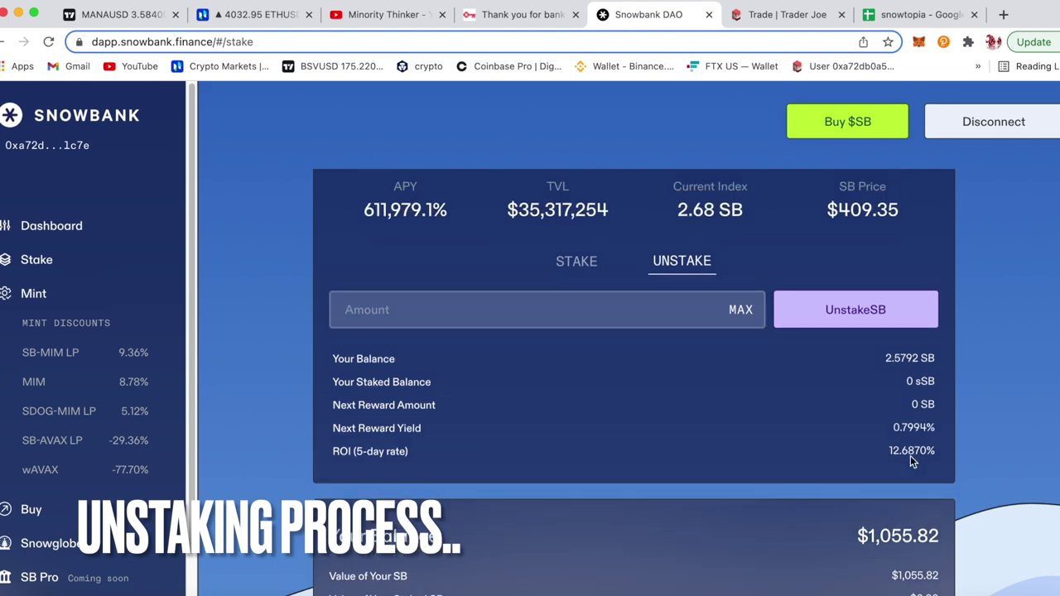
scroll(1010, 451, down, 3)
scroll(947, 408, up, 2)
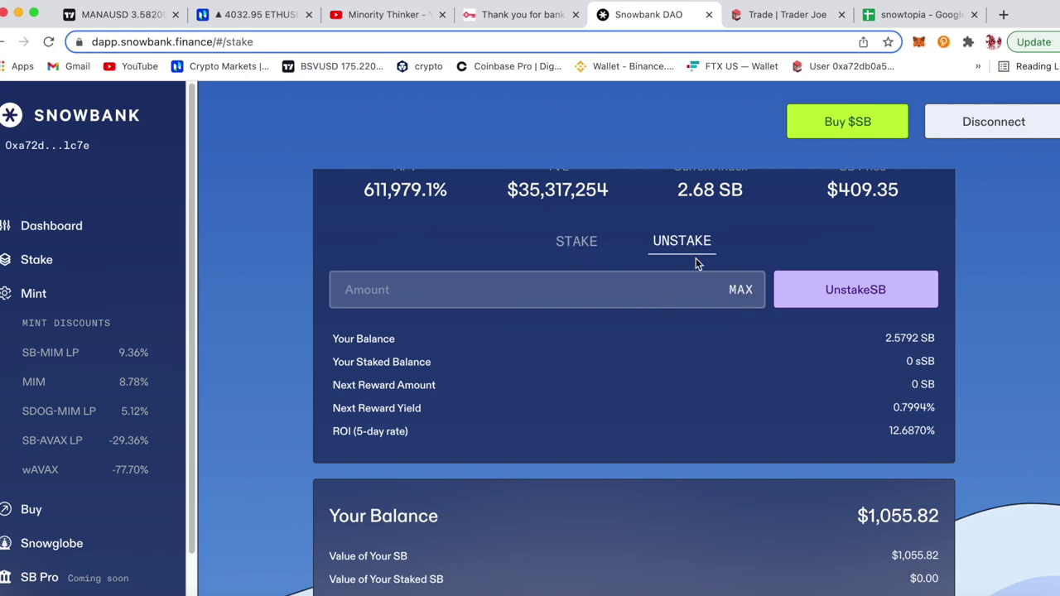
click(740, 291)
click(576, 245)
click(737, 296)
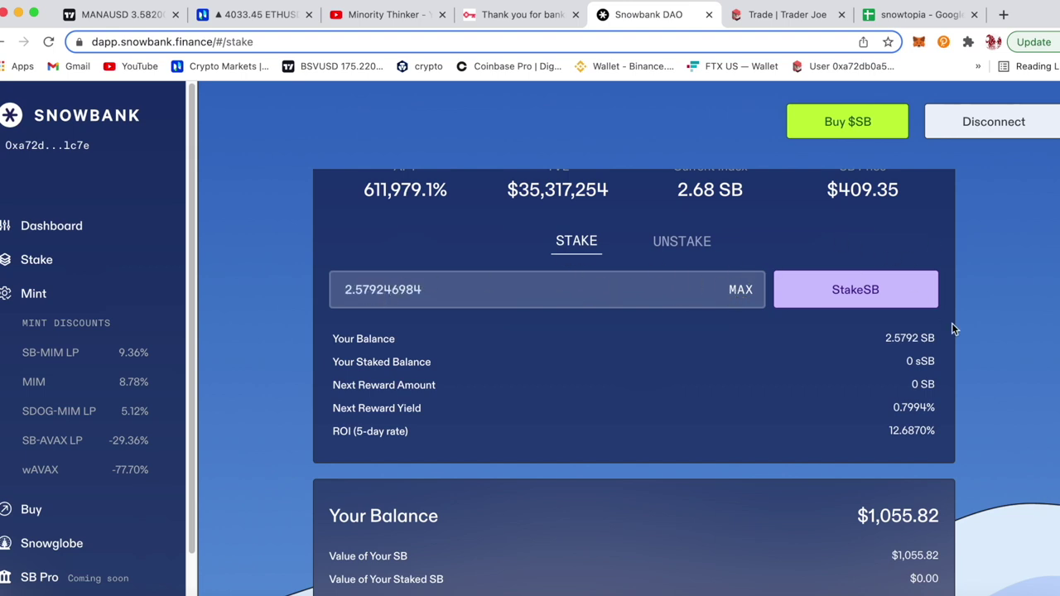
Reject the MetaMask request to stake the full SB balance, leaving SB unstaked.
click(850, 295)
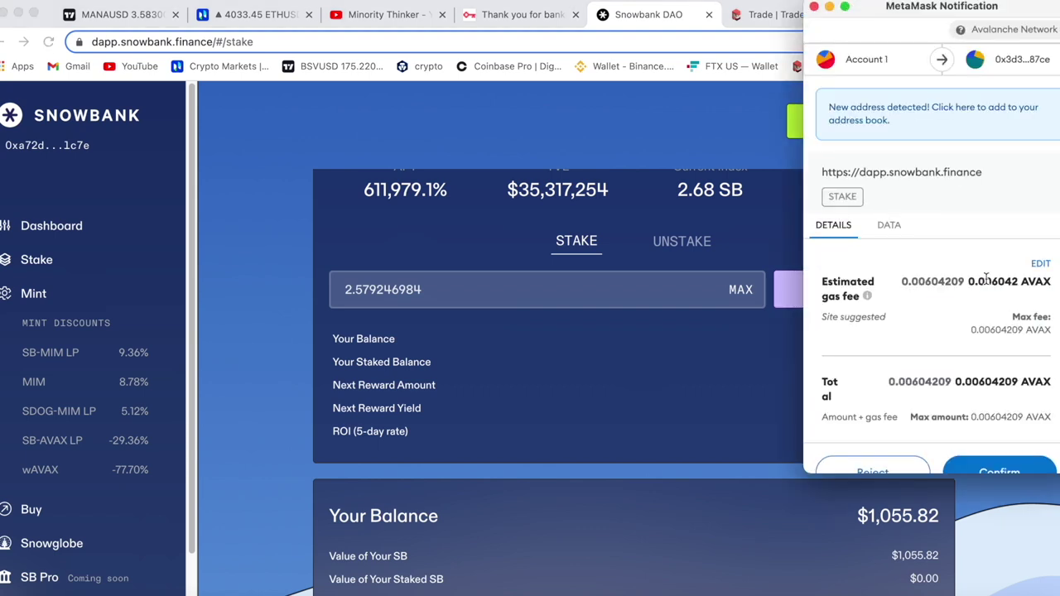
scroll(980, 321, down, 1)
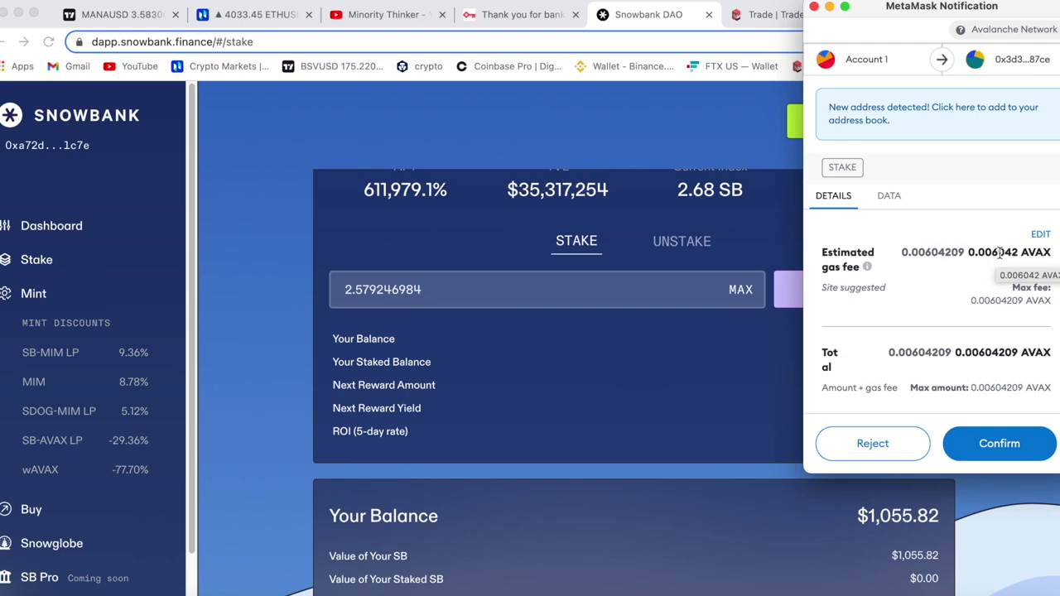
click(922, 441)
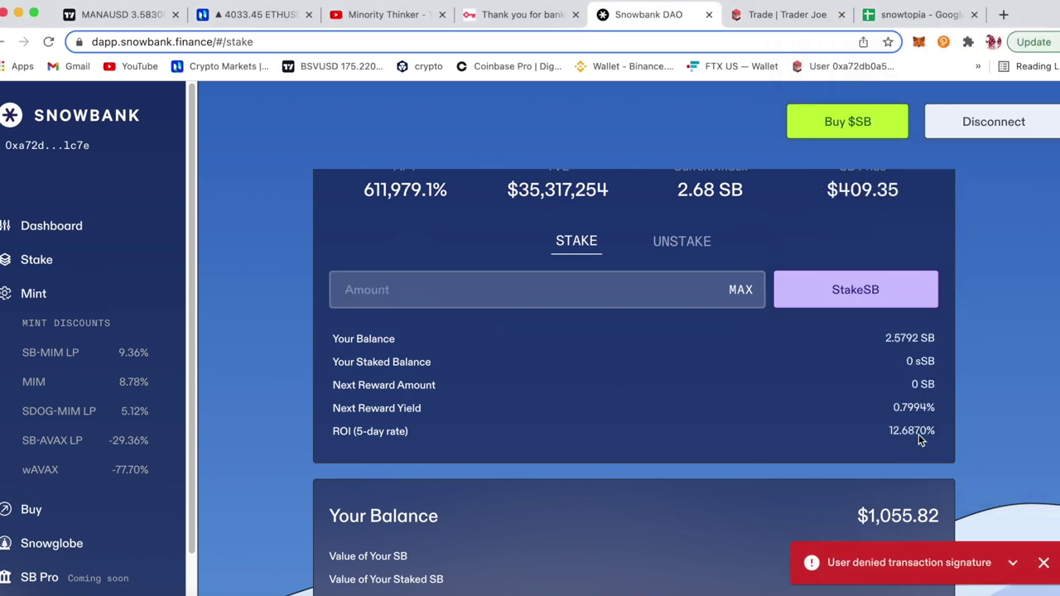
click(1043, 563)
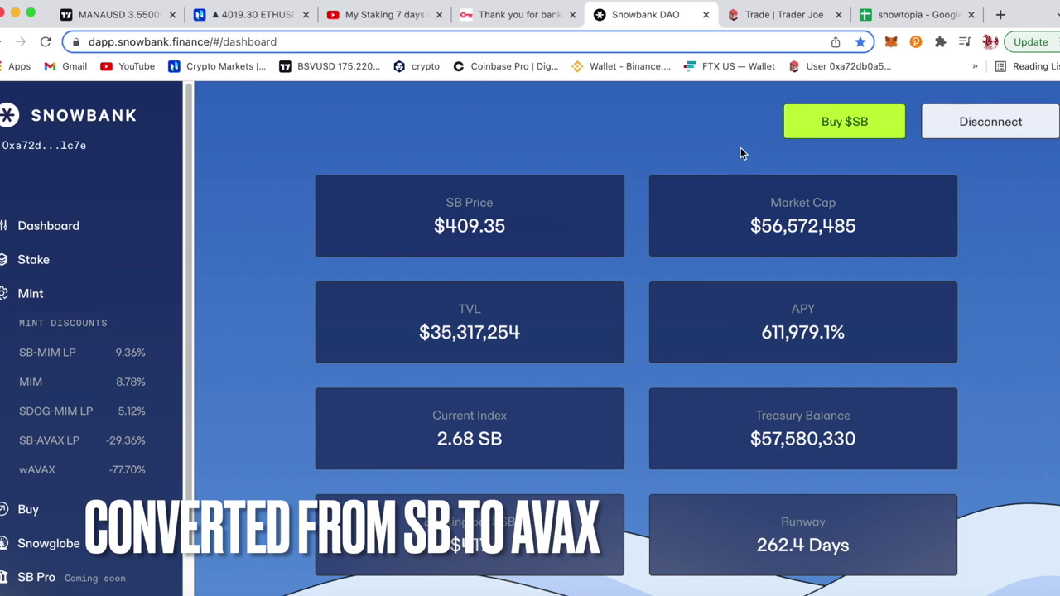
Open Trader Joe's SB/MIM swap from Buy $SB, showing the 2.57924 SB balance and token picker.
mouse_move(840, 132)
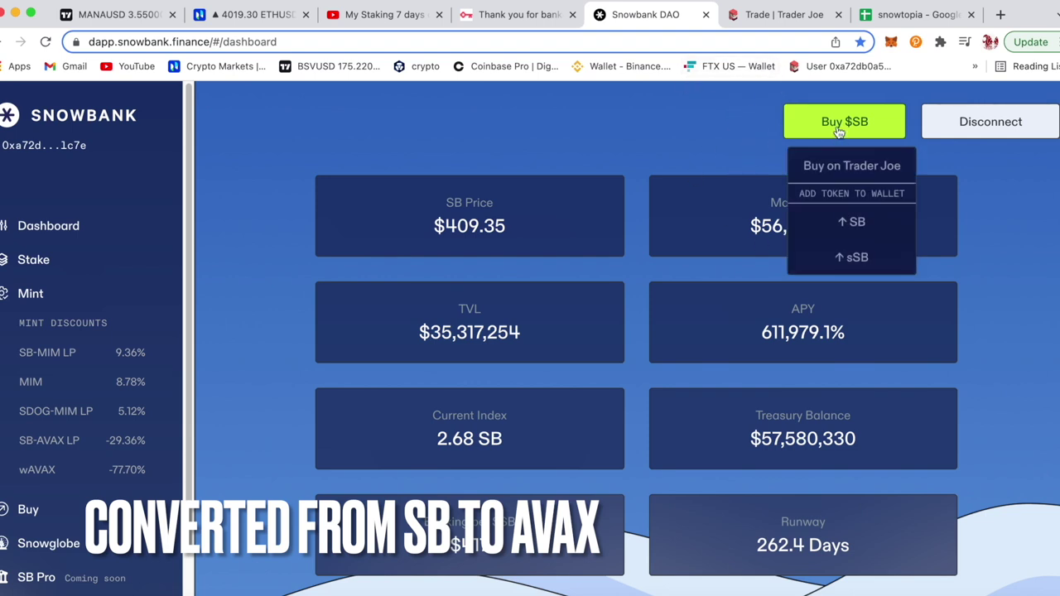
click(796, 17)
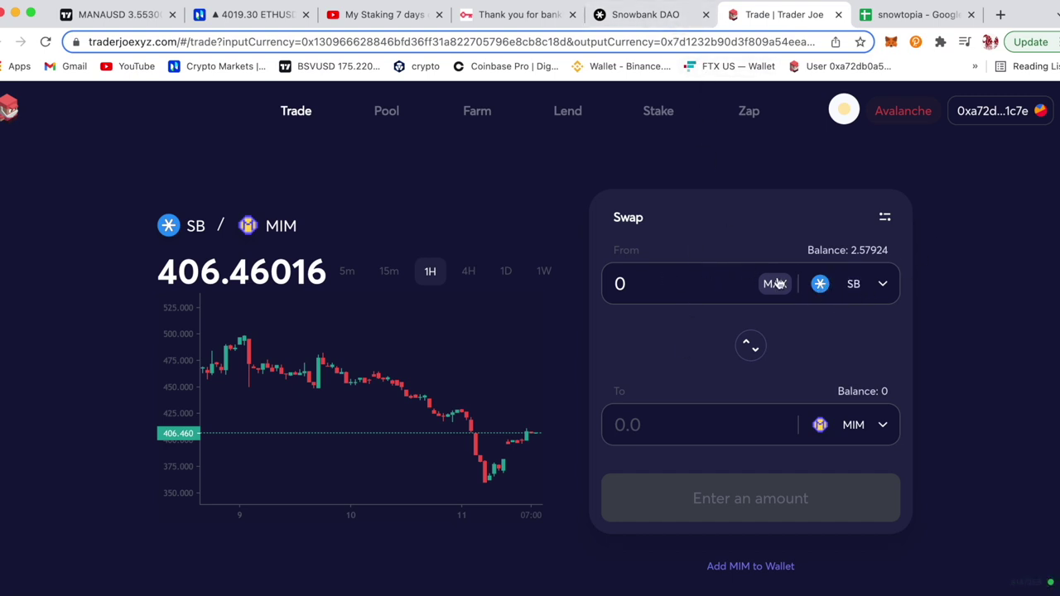
click(654, 15)
mouse_move(849, 125)
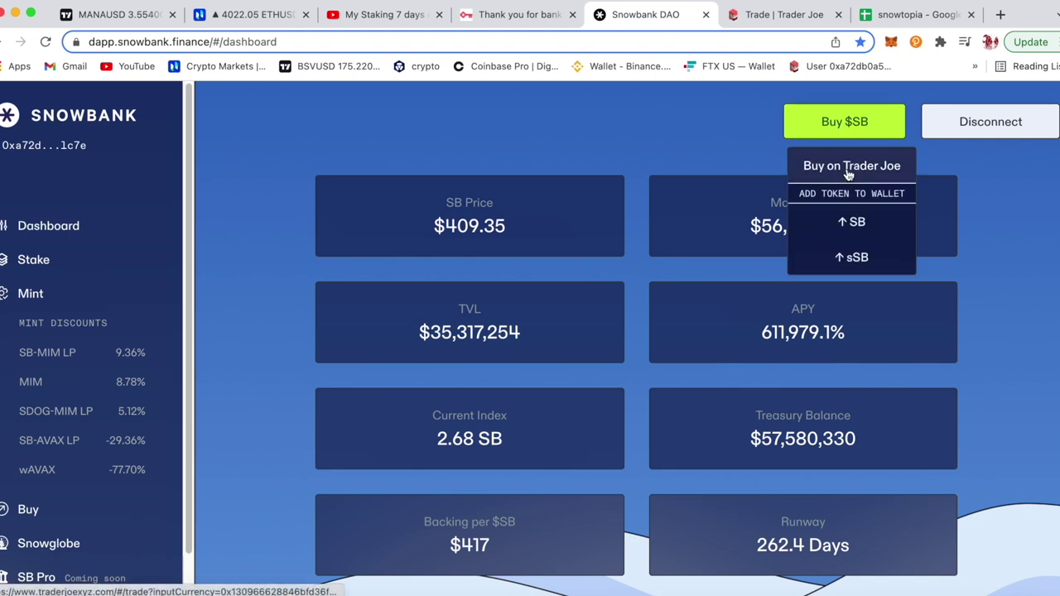
click(769, 15)
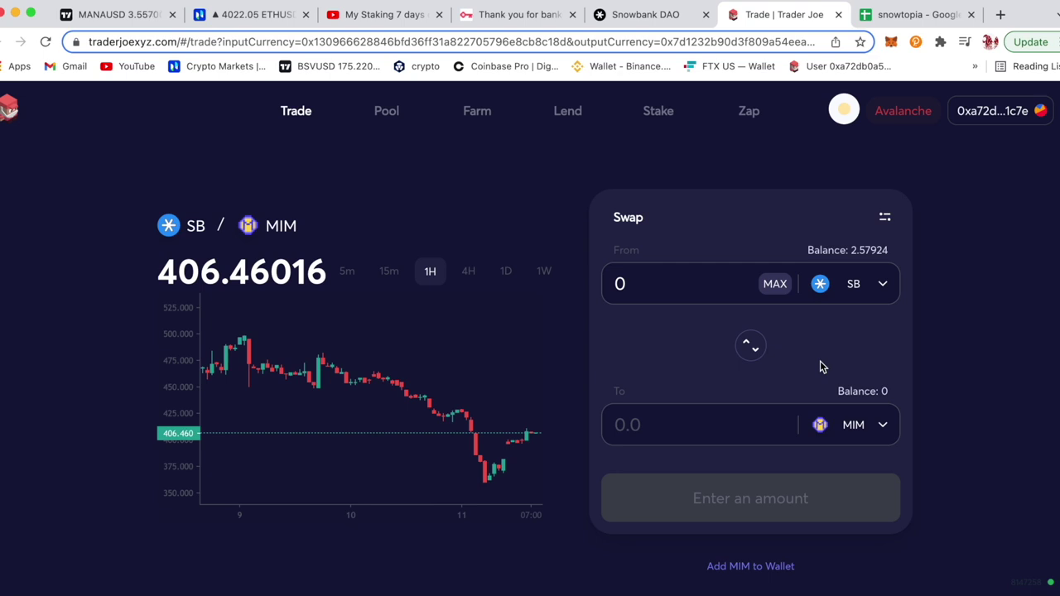
click(884, 426)
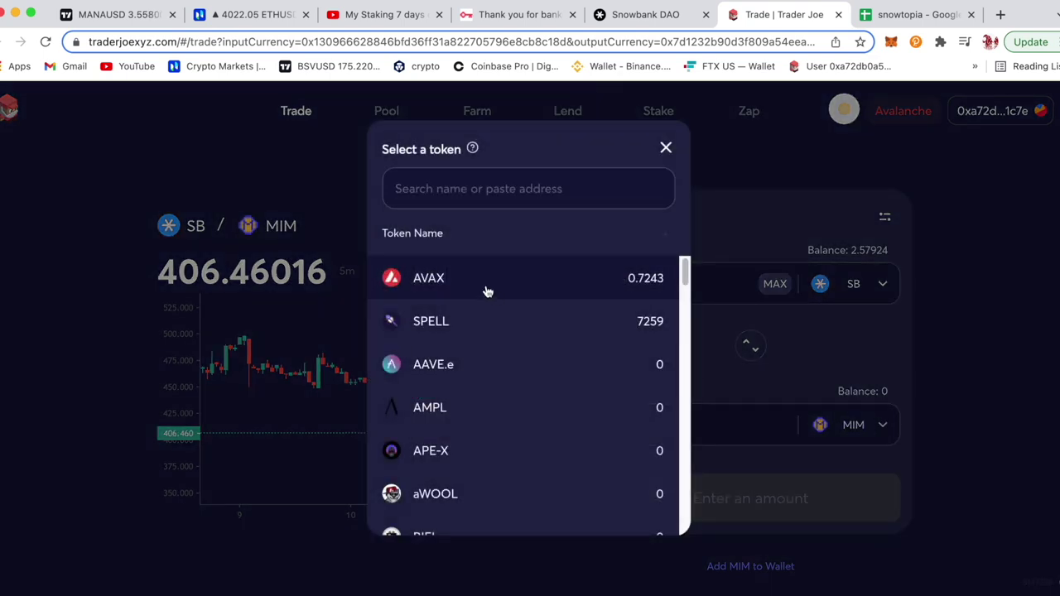
Swap the full 2.57924 SB for about 12.31 AVAX, approving it in MetaMask.
click(487, 291)
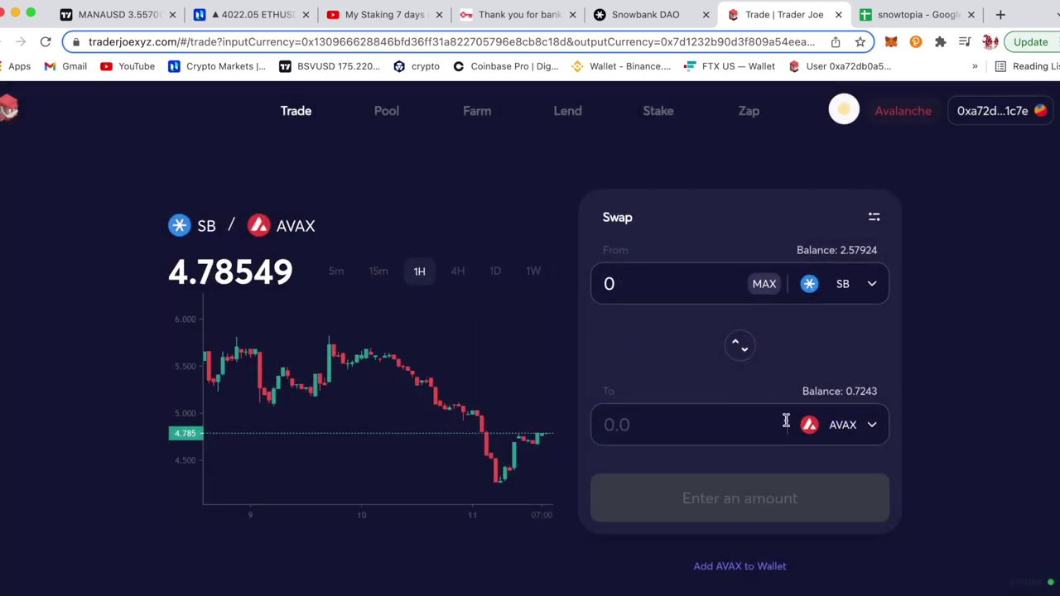
click(756, 283)
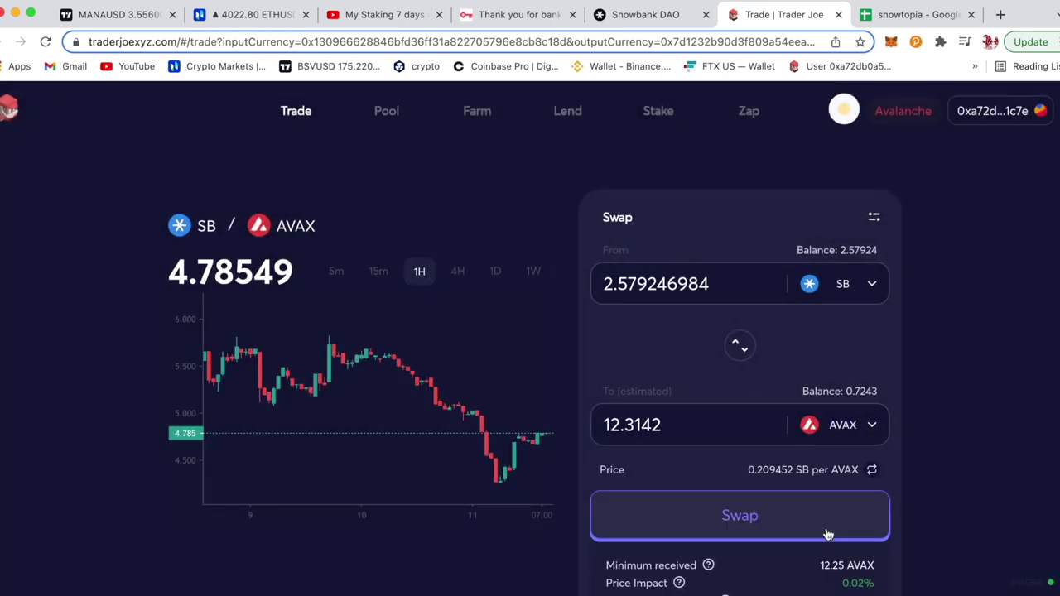
scroll(950, 476, down, 3)
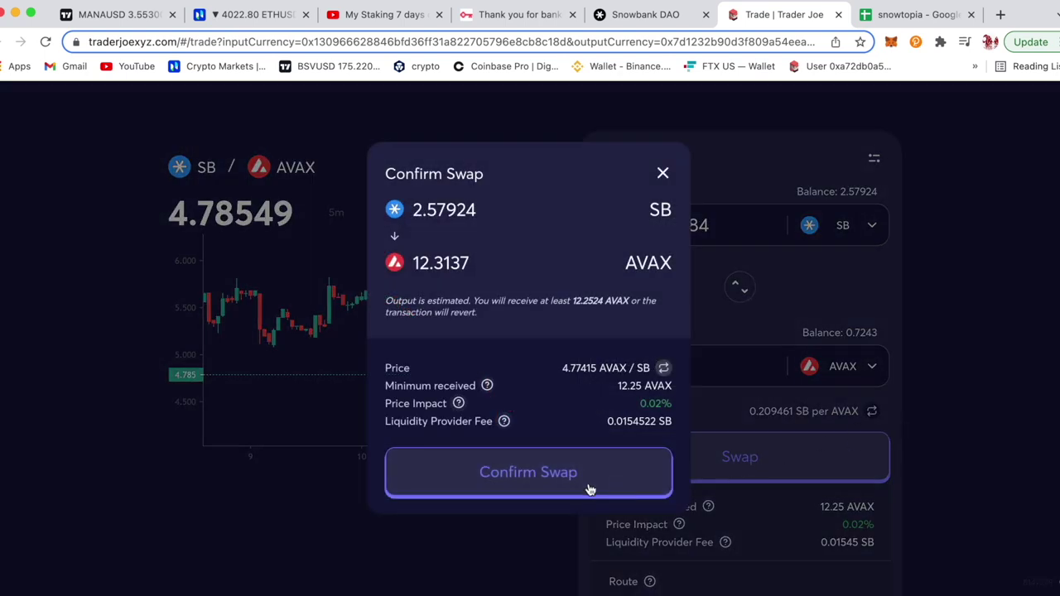
click(561, 484)
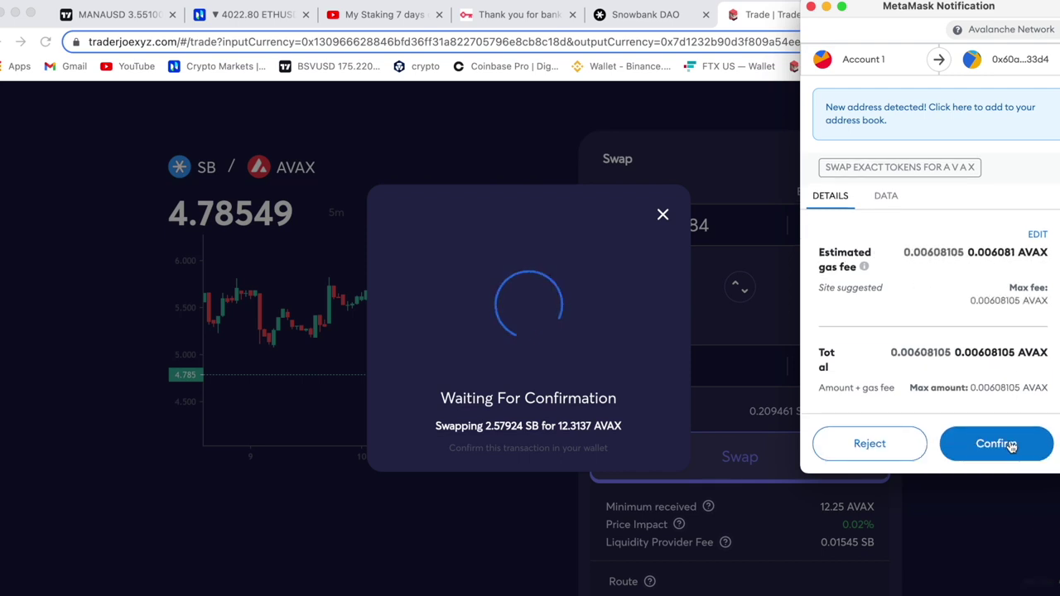
click(1003, 445)
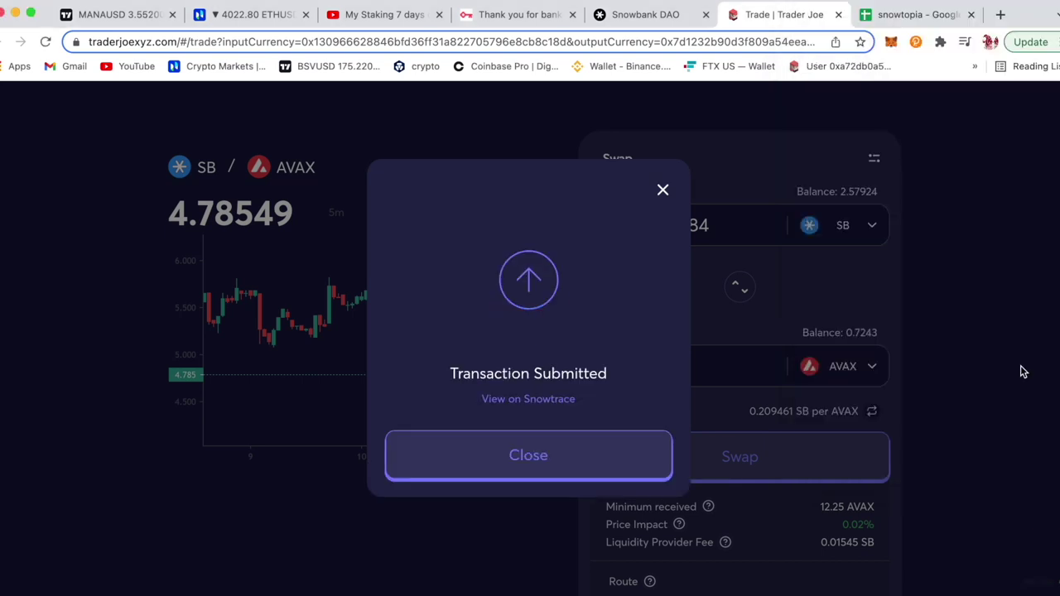
Check the wallet activity showing 0 SB and 13.033 AVAX.
click(663, 189)
click(890, 41)
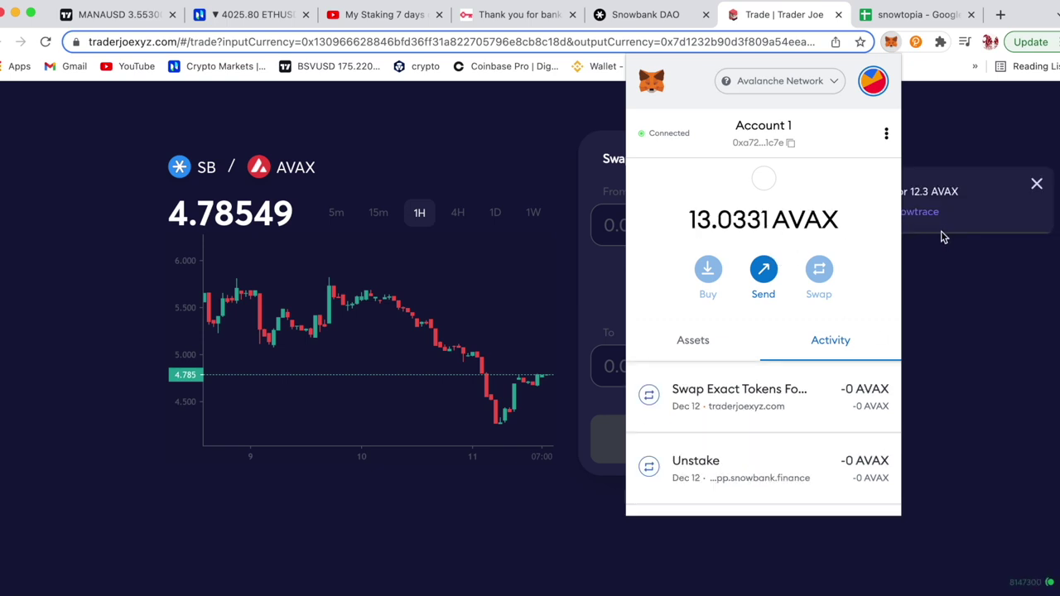
click(954, 238)
click(1035, 186)
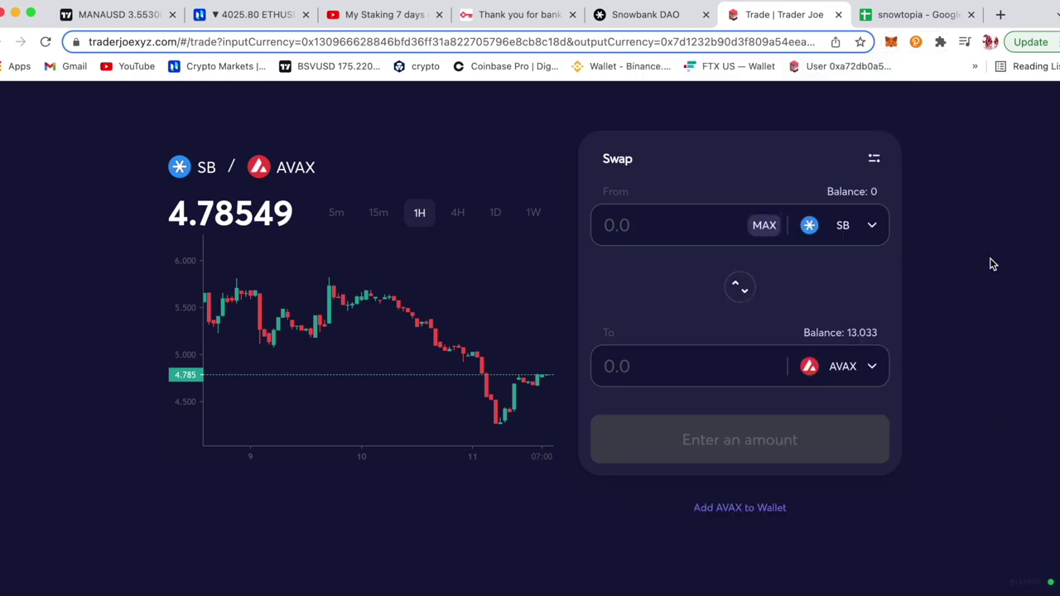